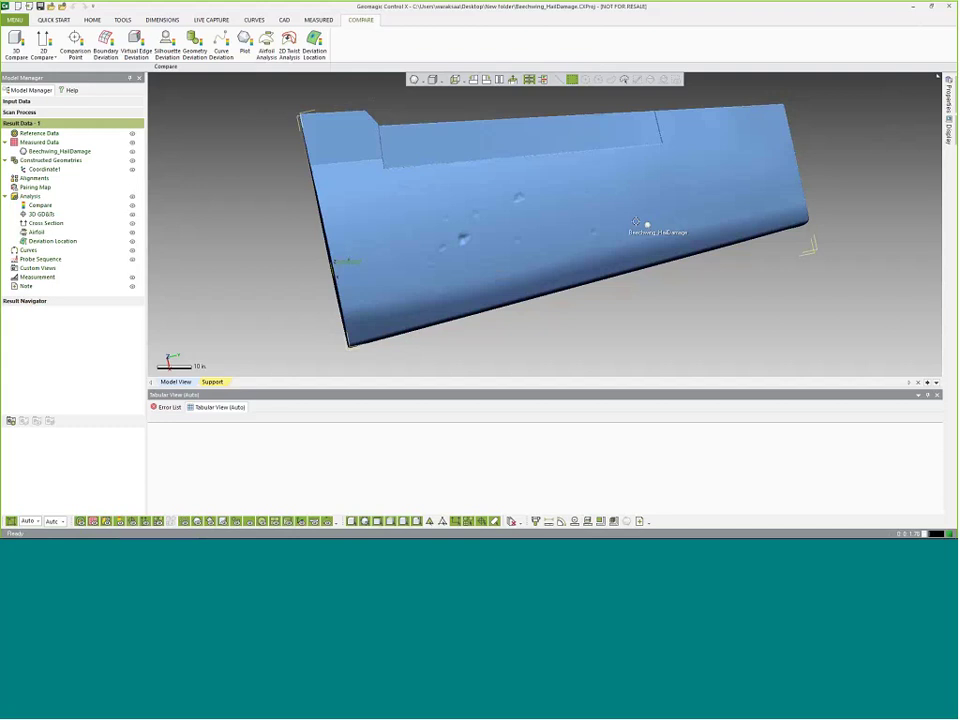
Step: Orbit the wing scan and launch Compare > Deviation Location
mouse_move(636, 222)
right_mouse_down()
mouse_move(624, 208)
mouse_move(608, 213)
mouse_move(637, 200)
mouse_move(508, 216)
mouse_move(519, 278)
mouse_move(525, 214)
mouse_move(476, 199)
mouse_move(452, 219)
mouse_move(655, 265)
mouse_move(658, 208)
mouse_move(609, 268)
mouse_move(602, 206)
mouse_move(626, 199)
mouse_move(591, 246)
mouse_move(549, 259)
mouse_move(619, 178)
mouse_move(624, 204)
mouse_move(499, 165)
mouse_move(430, 240)
mouse_move(369, 251)
right_mouse_up()
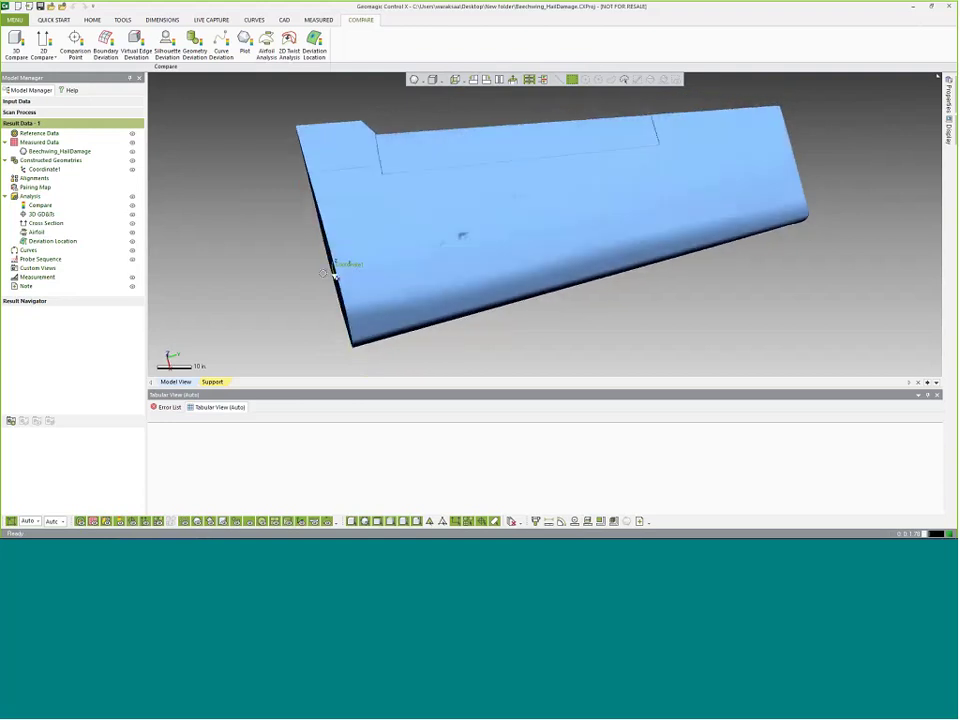
left_click(314, 45)
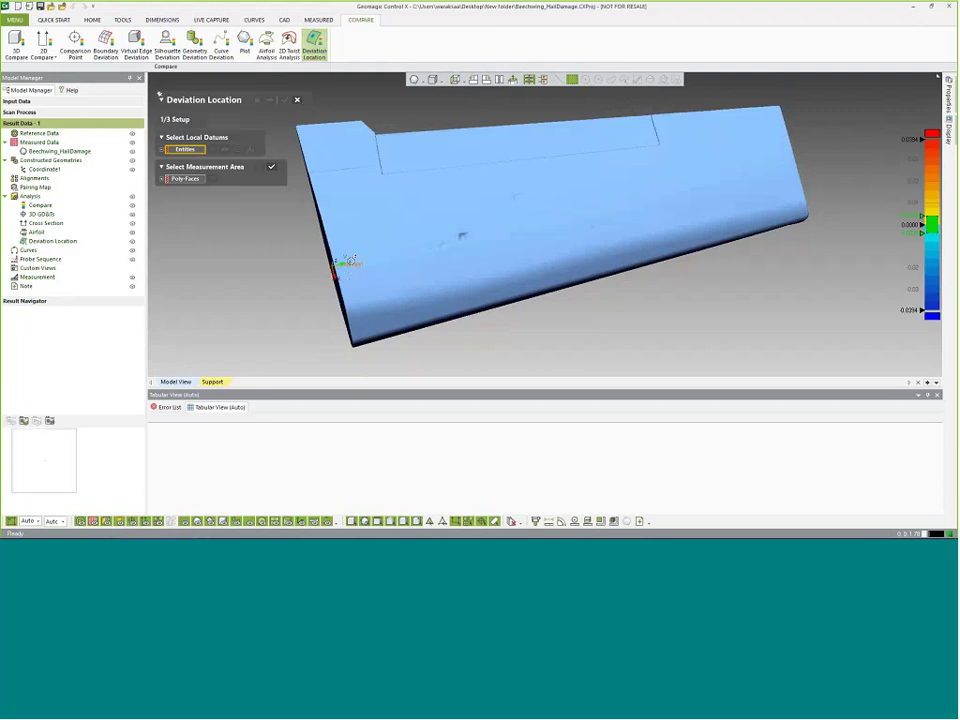
Step: Assign Coordinate1 to Select Local Datums > Entities and look over the wing surface
left_click(345, 262)
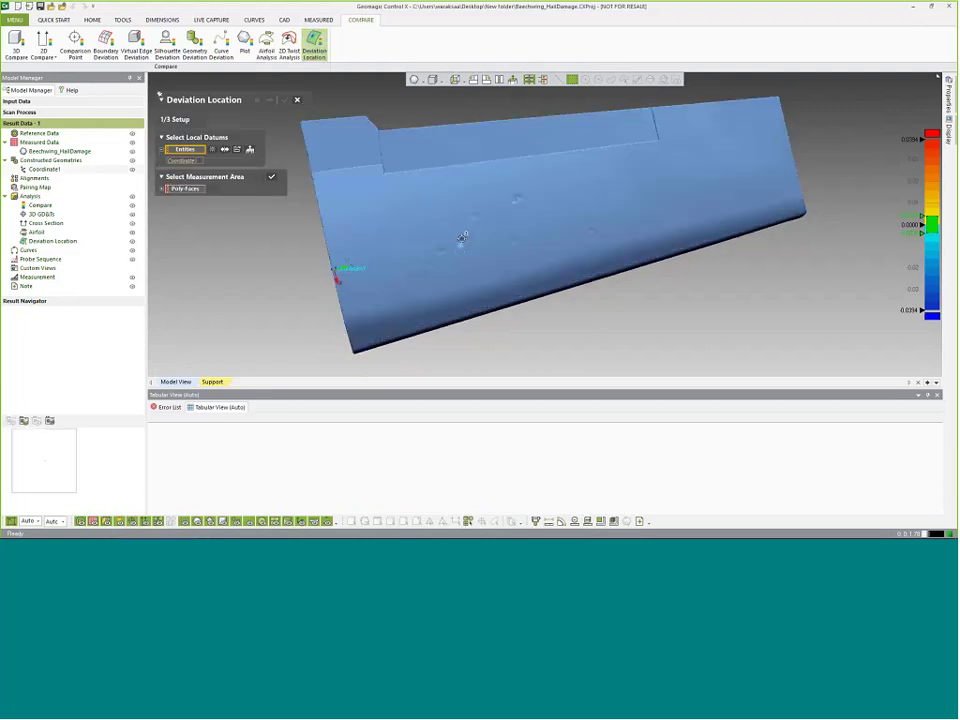
right_click_drag(462, 237, 587, 232)
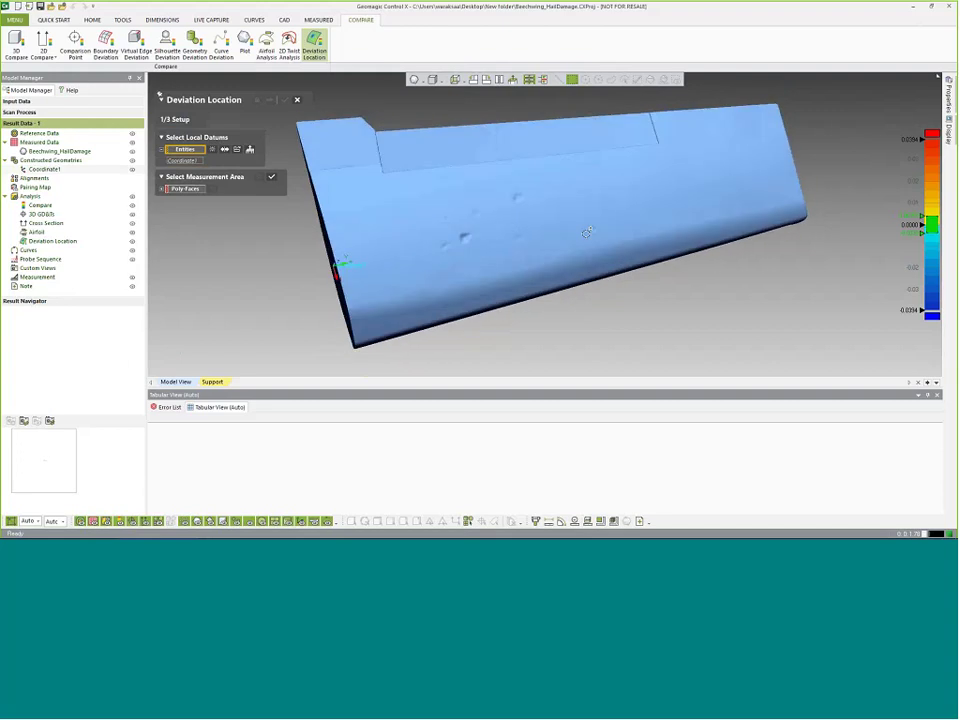
right_click_drag(508, 214, 527, 221)
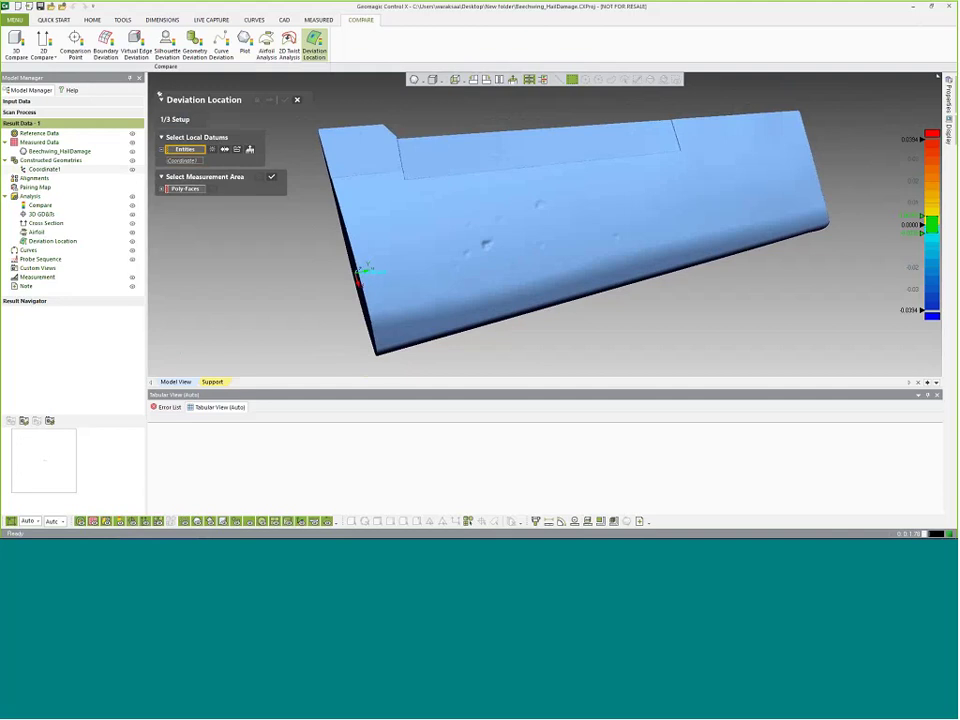
right_click_drag(365, 270, 615, 236)
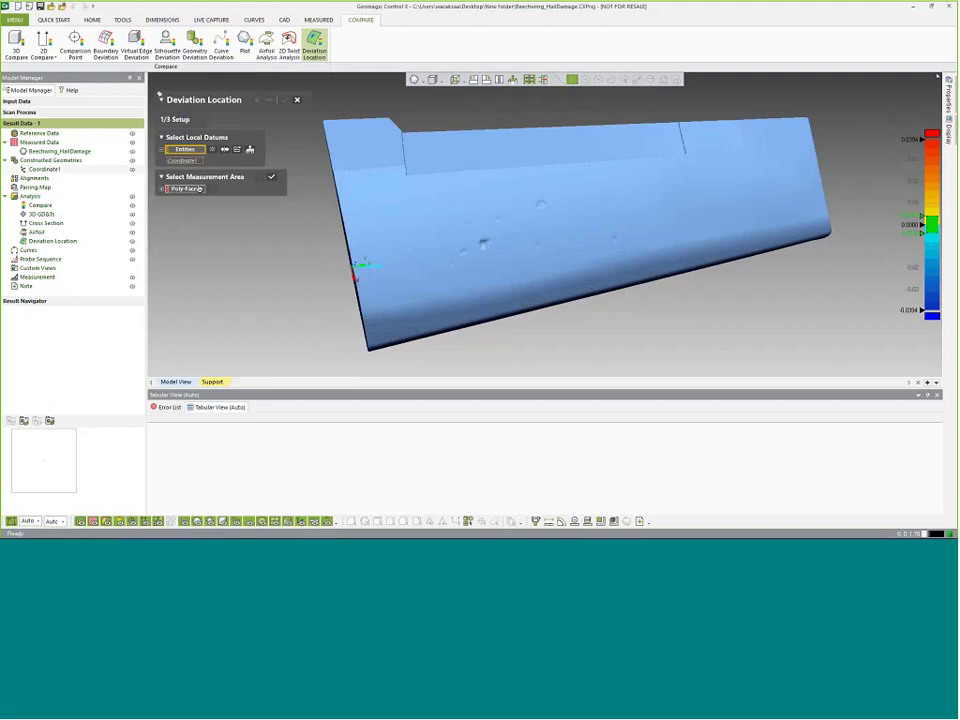
Step: Outline a four-corner polygon around the dents and confirm it as the measurement area
left_click(196, 188)
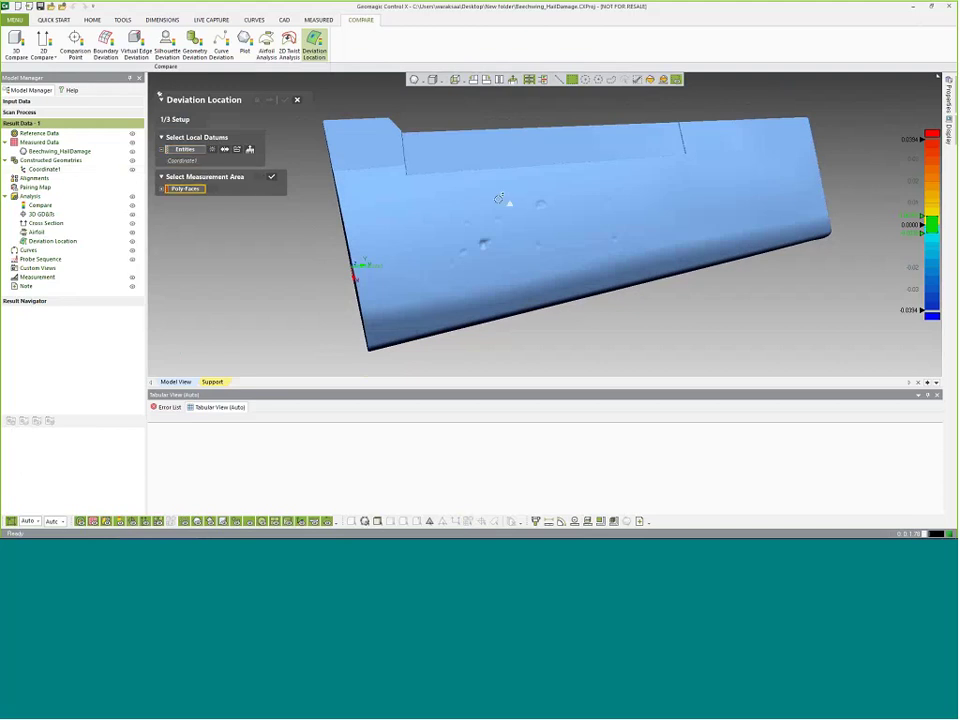
mouse_move(498, 198)
right_mouse_down()
mouse_move(628, 204)
mouse_move(560, 215)
mouse_move(593, 215)
mouse_move(561, 210)
mouse_move(553, 240)
mouse_move(604, 199)
mouse_move(604, 234)
mouse_move(585, 200)
right_mouse_up()
scroll(593, 215, "up", 5)
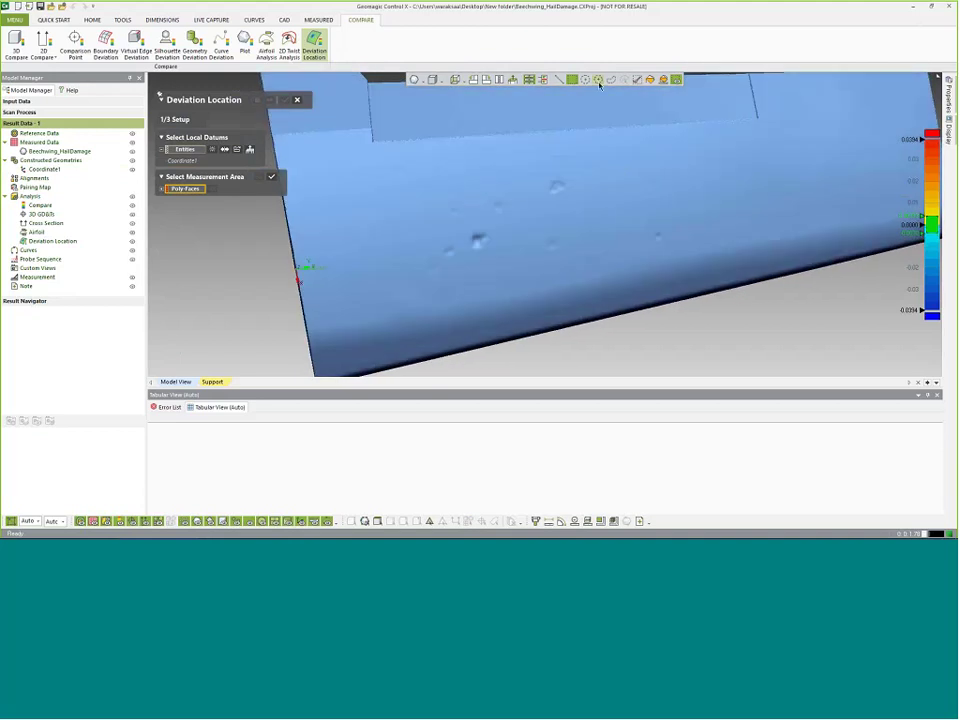
left_click(598, 80)
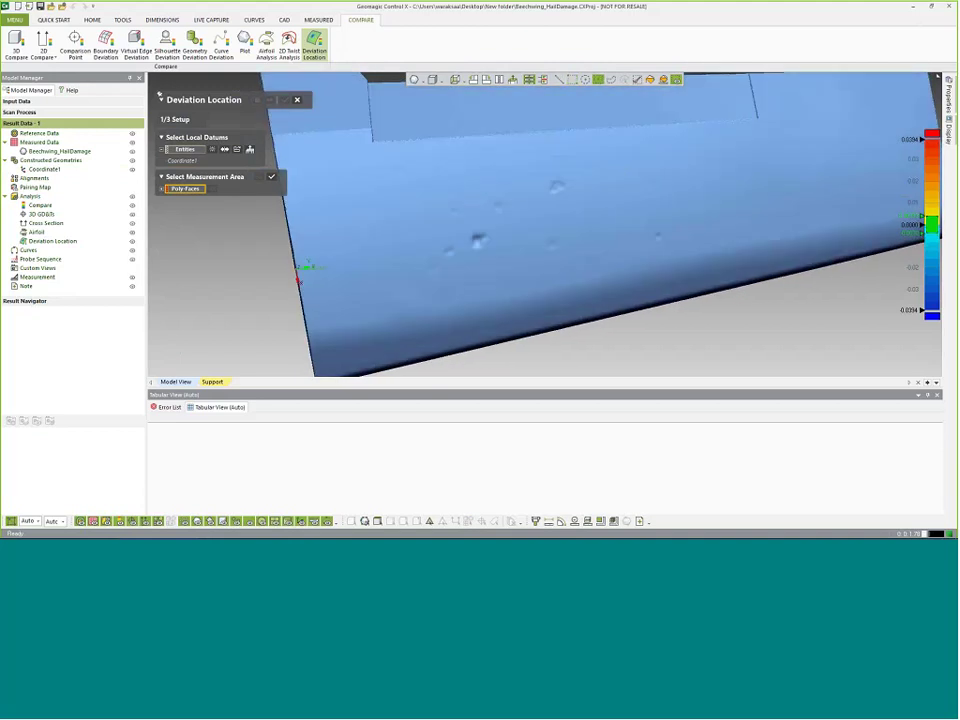
left_click(372, 155)
left_click(673, 140)
left_click(675, 245)
left_click(437, 292)
double_click(393, 241)
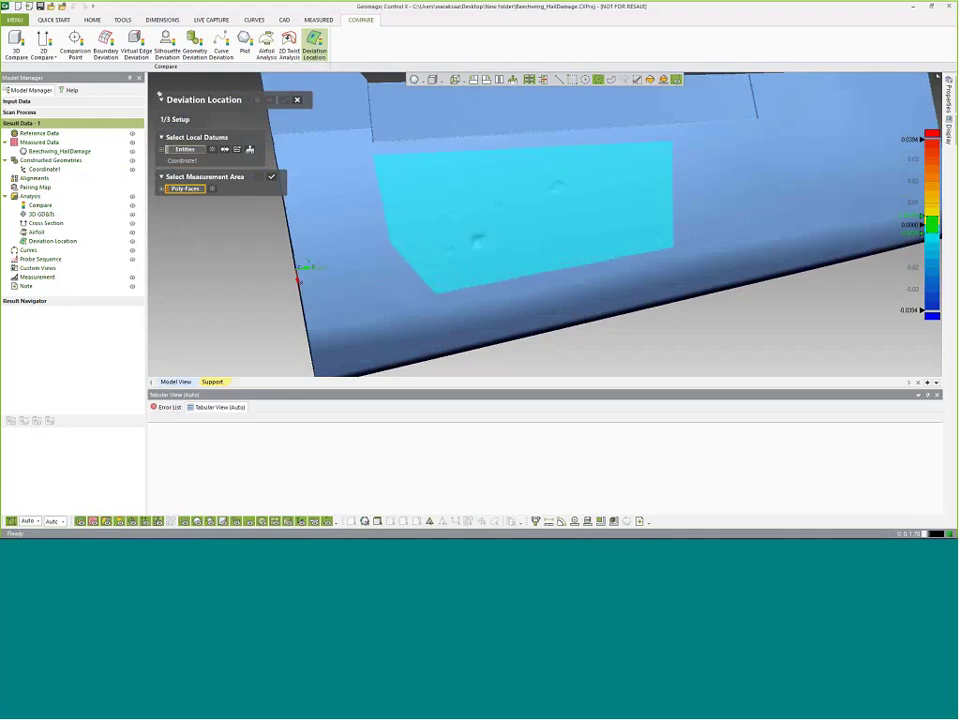
left_click(270, 177)
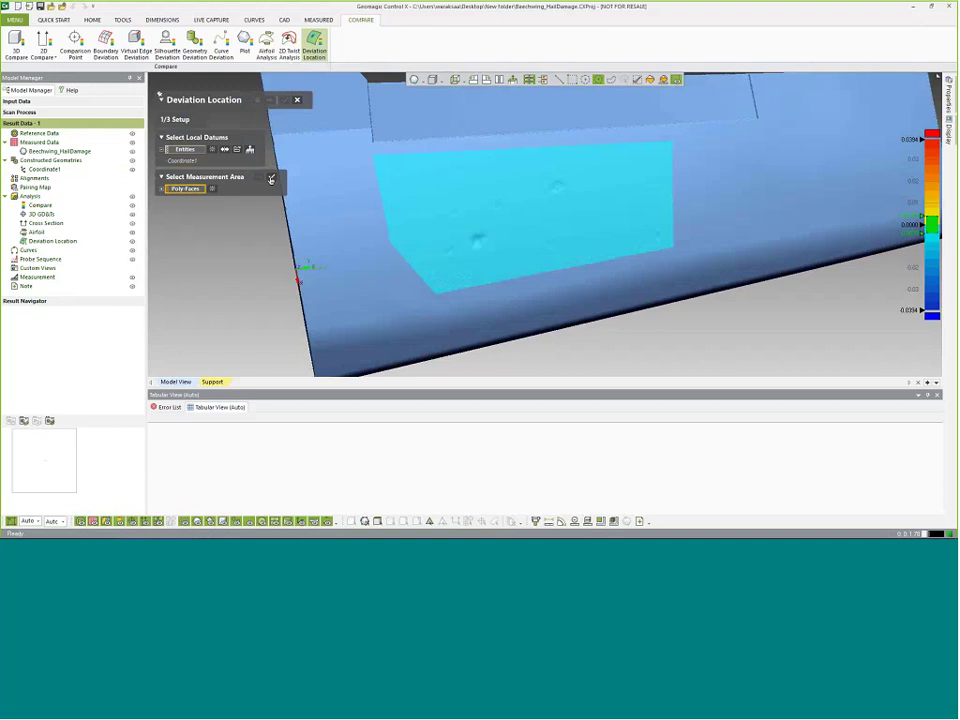
mouse_move(625, 279)
right_mouse_down()
mouse_move(604, 195)
mouse_move(450, 214)
mouse_move(482, 285)
mouse_move(656, 316)
mouse_move(692, 234)
mouse_move(489, 251)
mouse_move(624, 302)
mouse_move(581, 302)
mouse_move(574, 225)
mouse_move(594, 251)
mouse_move(563, 298)
mouse_move(550, 290)
right_mouse_up()
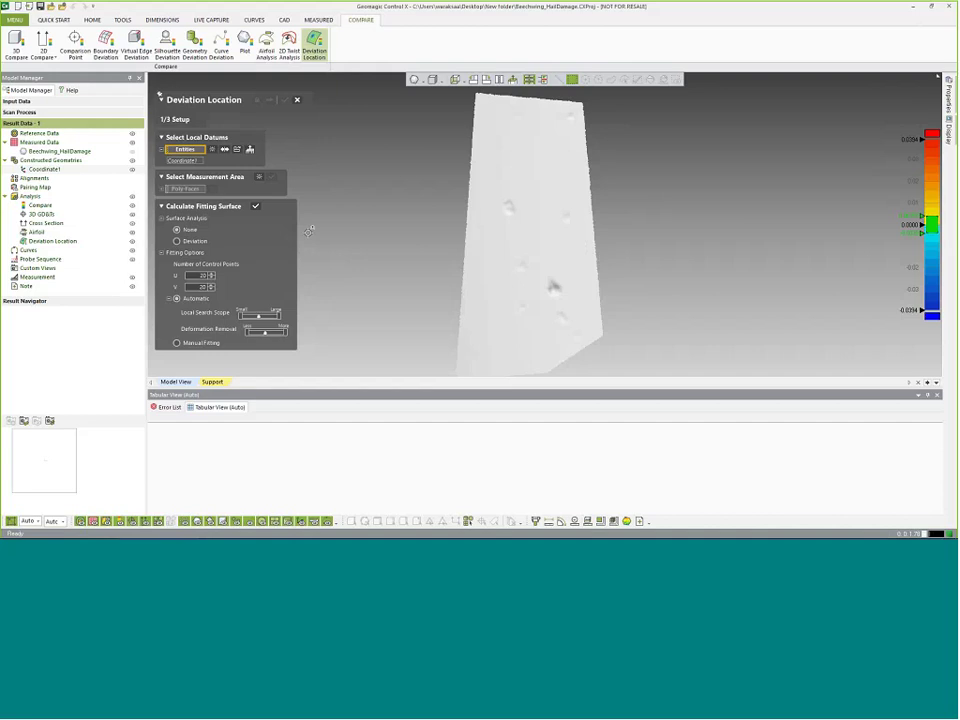
scroll(496, 221, "down", 1)
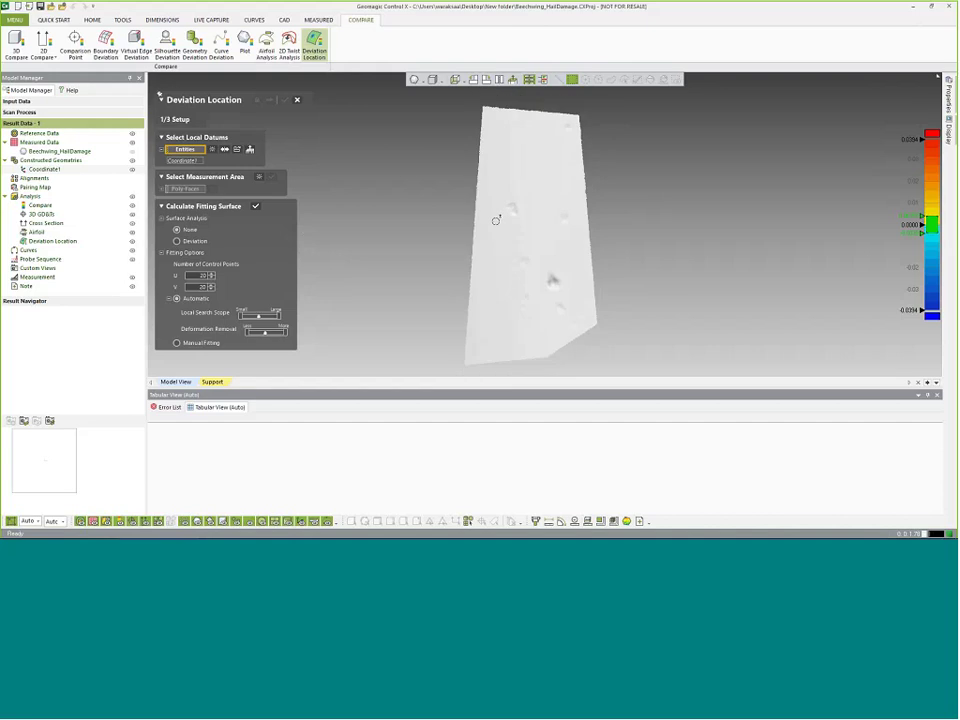
right_click_drag(496, 221, 464, 209, "ctrl")
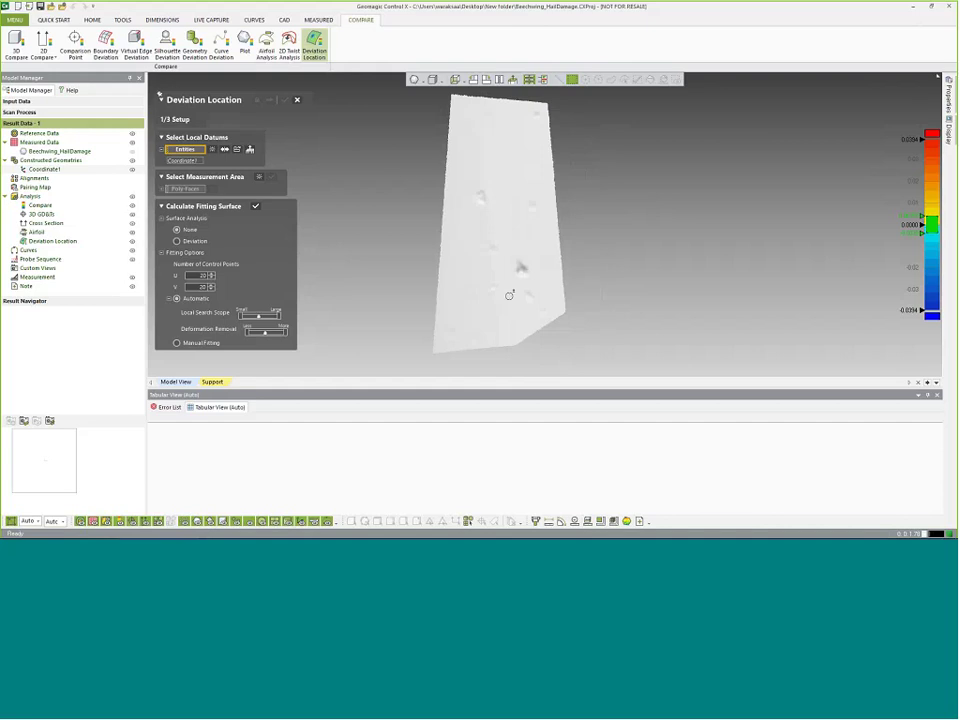
mouse_move(509, 295)
right_mouse_down()
mouse_move(518, 234)
mouse_move(503, 296)
right_mouse_up()
right_click_drag(520, 248, 527, 285)
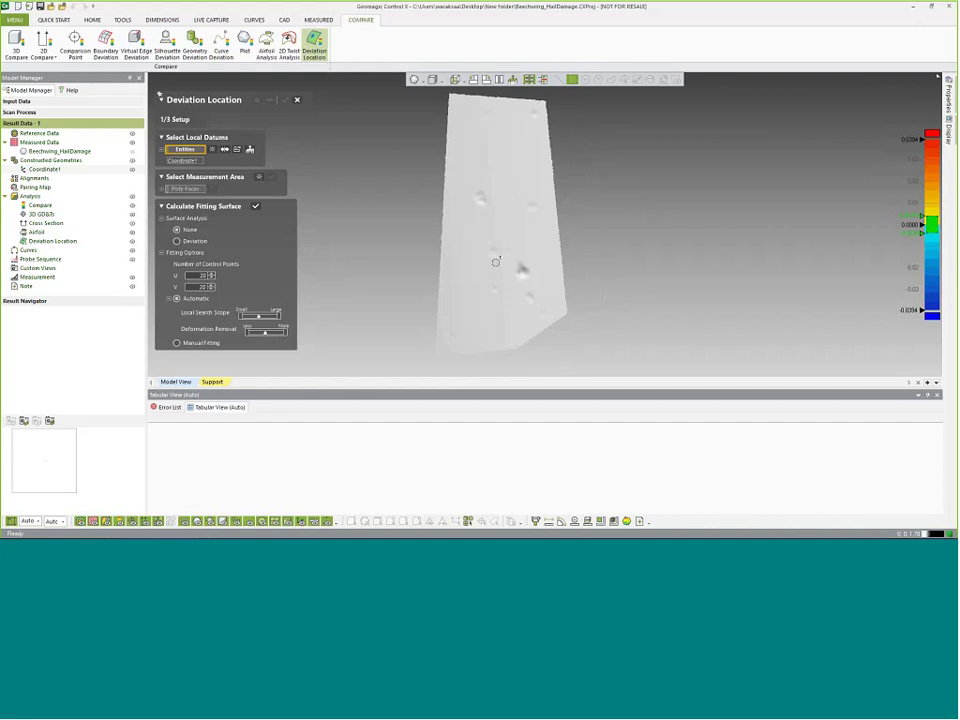
mouse_move(510, 255)
right_mouse_down()
mouse_move(516, 230)
mouse_move(508, 240)
right_mouse_up()
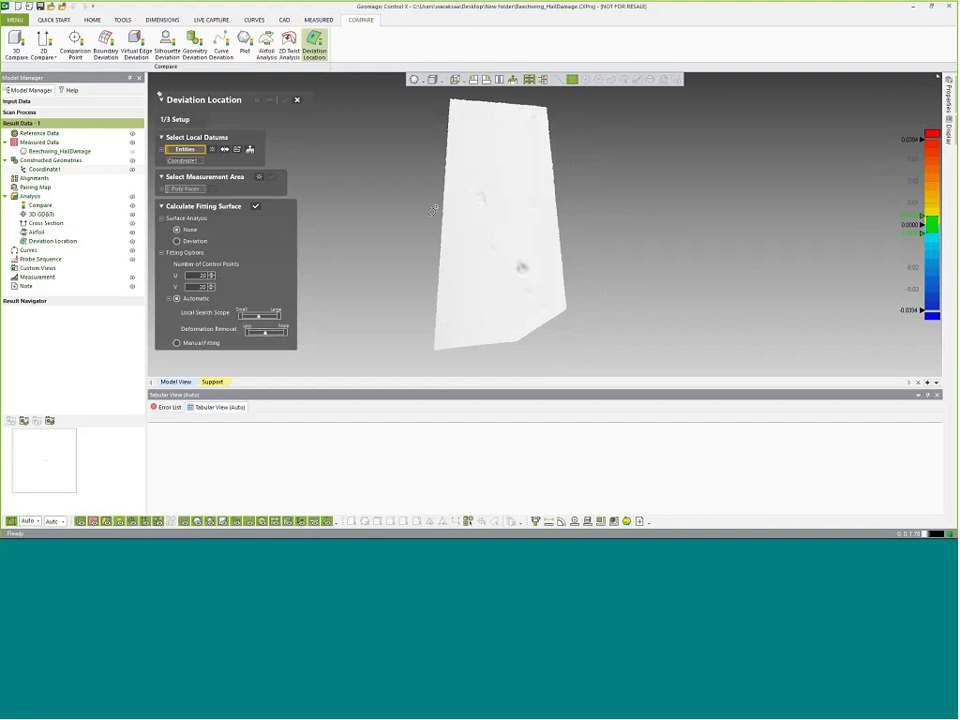
Step: Calculate a 20×20 automatic fitting surface beneath the dented patch
left_click(461, 257)
left_click(538, 321)
left_click(519, 205)
right_click_drag(553, 280, 539, 180)
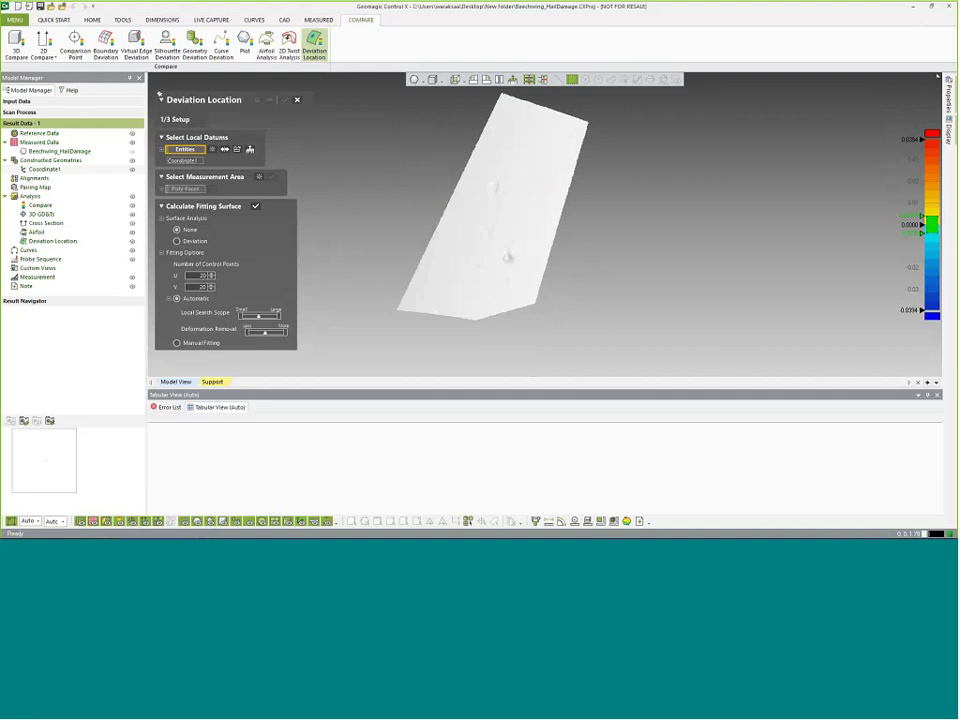
right_click_drag(500, 280, 534, 311)
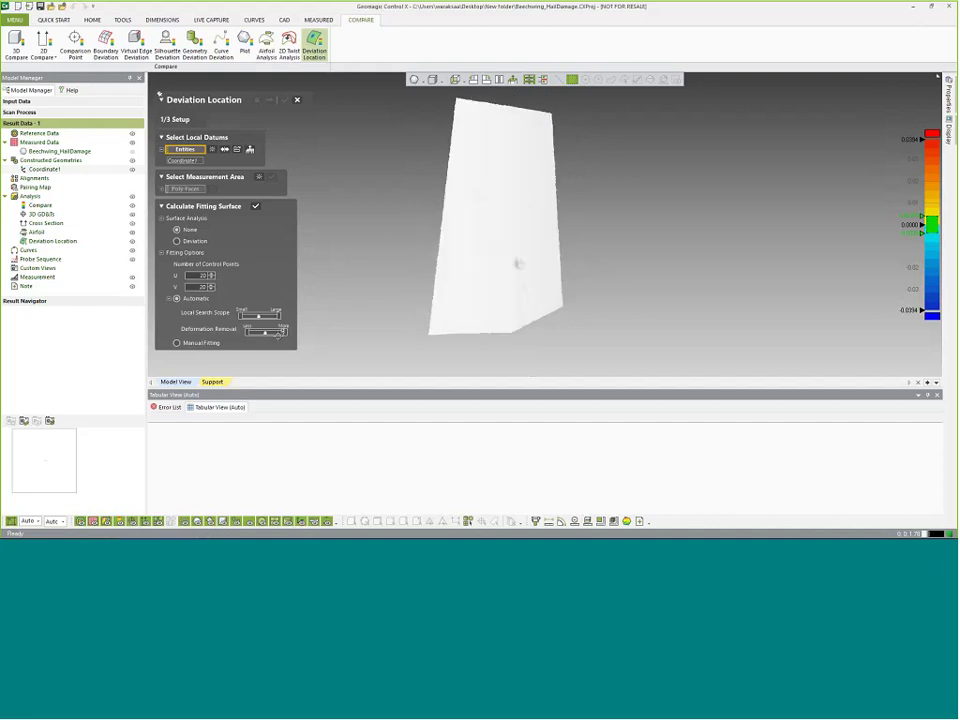
right_click_drag(491, 268, 478, 293)
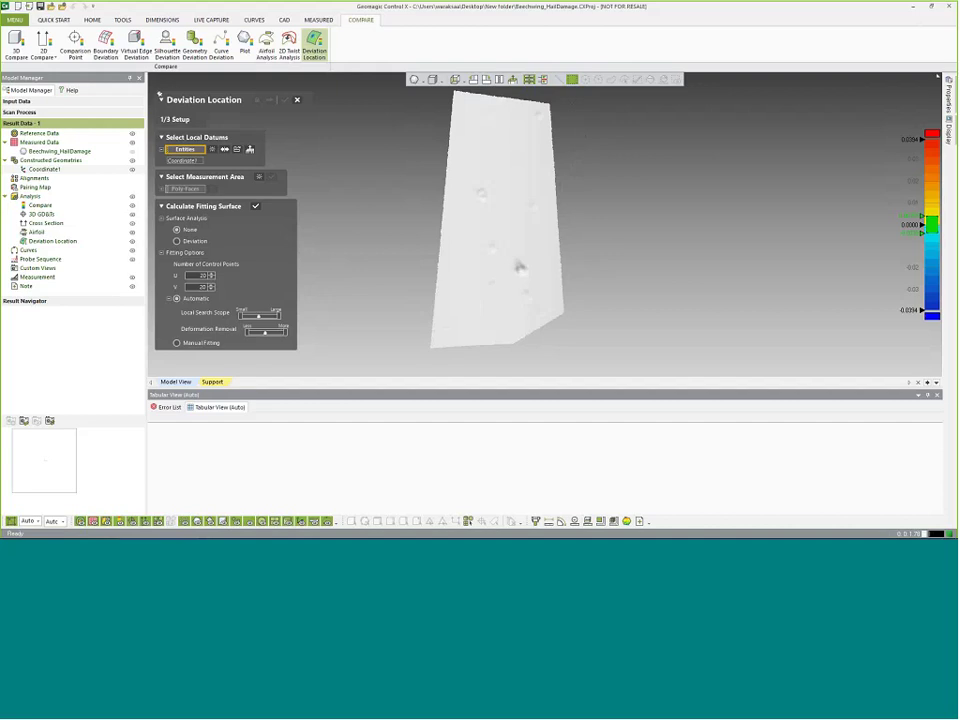
left_click(255, 206)
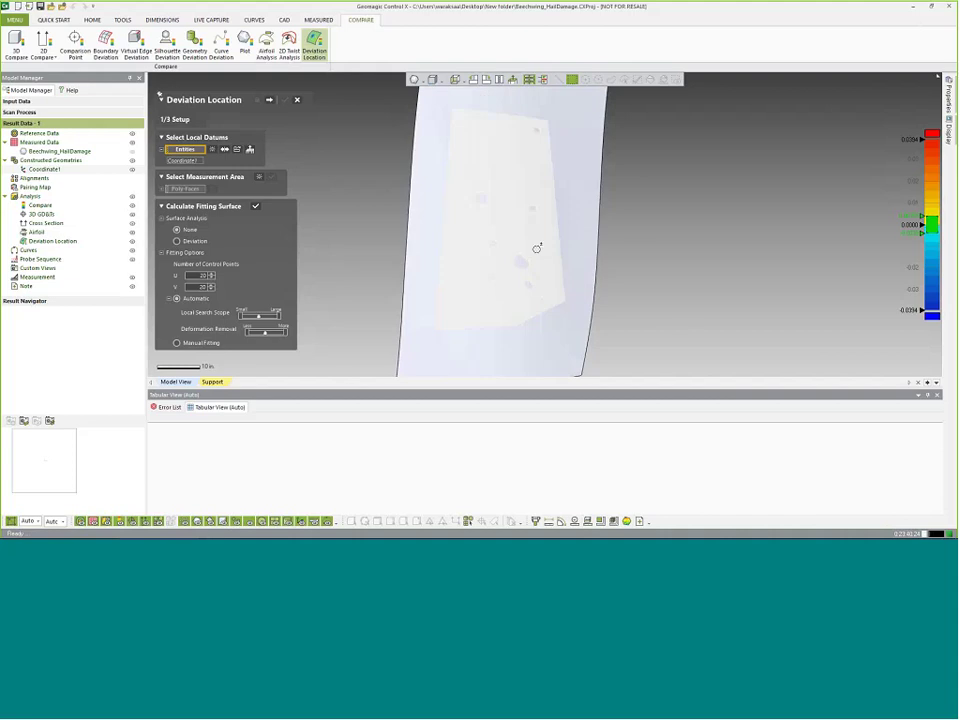
Step: Lower the Tabular View splitter to enlarge the 3D view and tilt the patch edge-on
left_click_drag(506, 390, 506, 470)
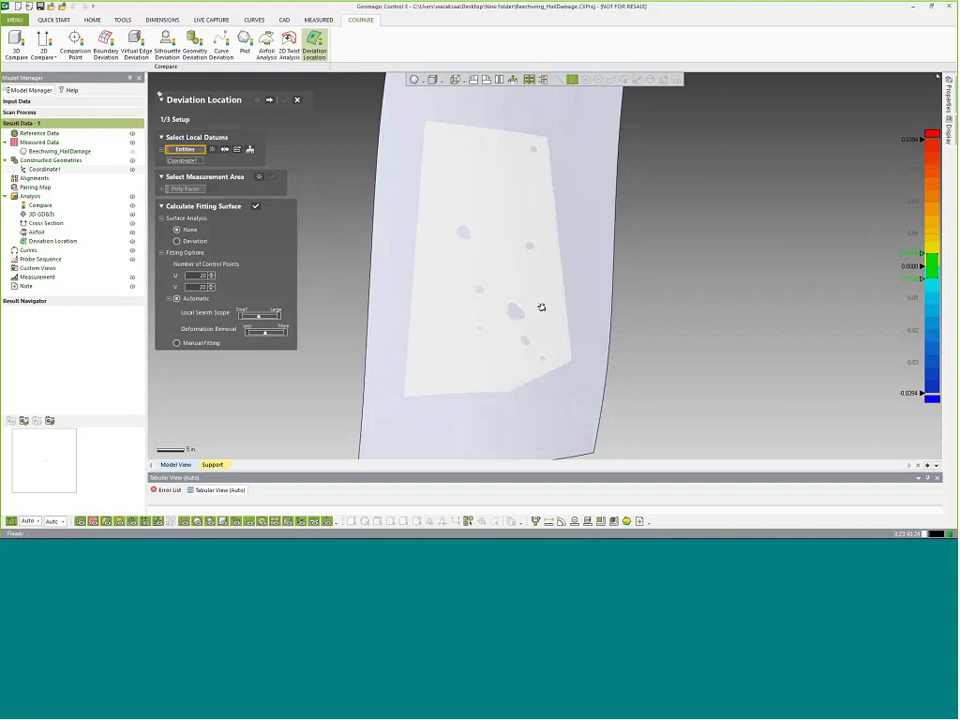
mouse_move(541, 307)
right_mouse_down()
mouse_move(544, 180)
mouse_move(565, 236)
mouse_move(550, 285)
right_mouse_up()
scroll(538, 304, "up", 5)
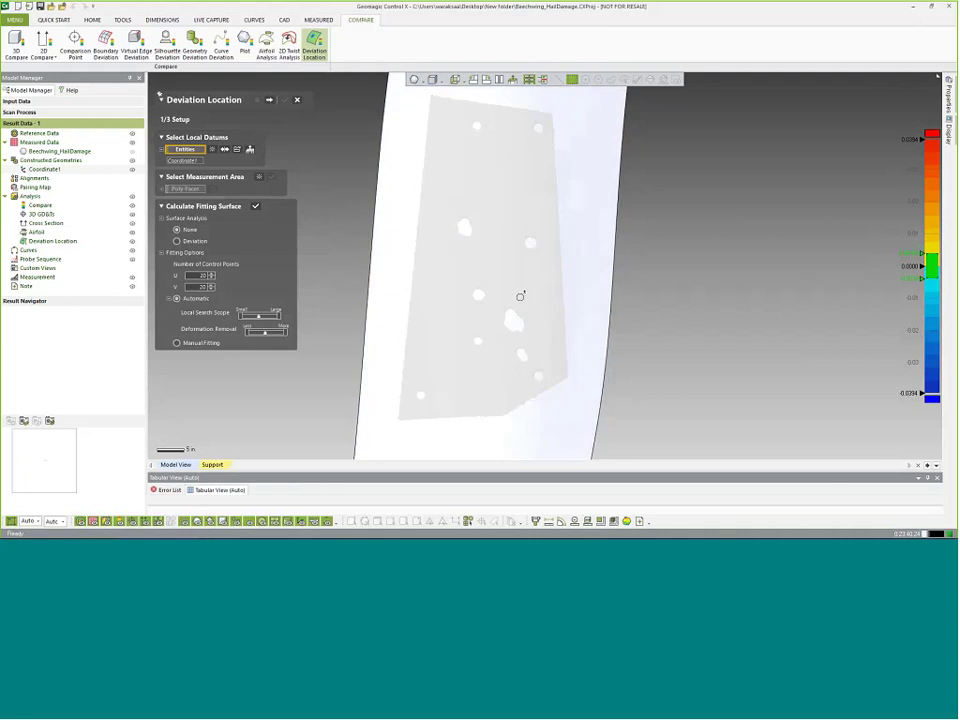
Step: Set Surface Analysis to Deviation, inspect the colour map, then go to 2/3 Object Classification
left_click(192, 243)
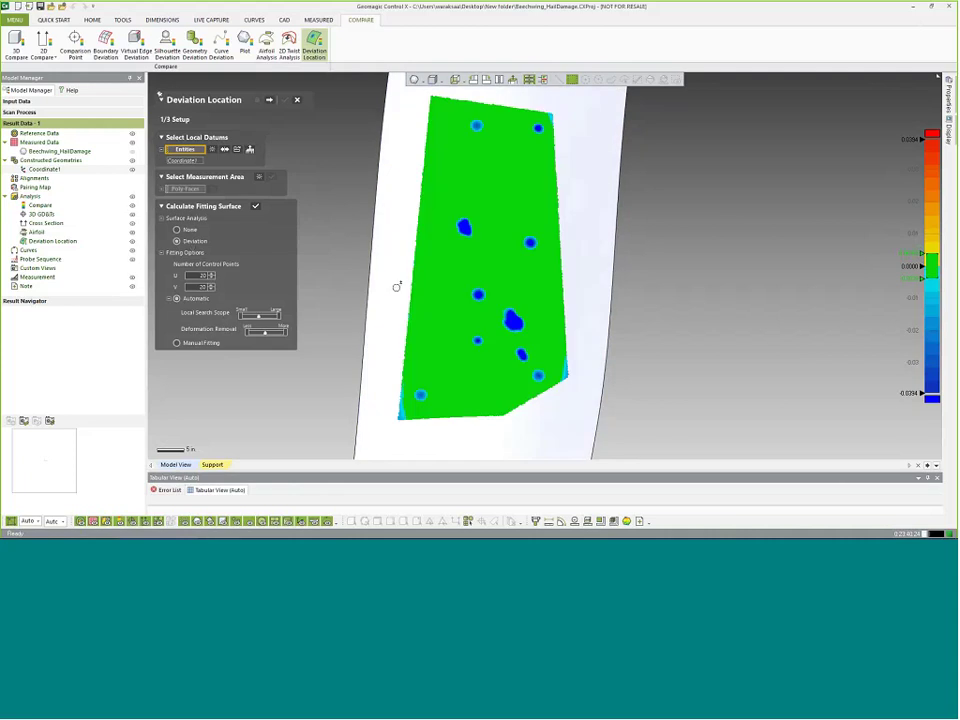
right_click_drag(399, 285, 540, 165, "ctrl")
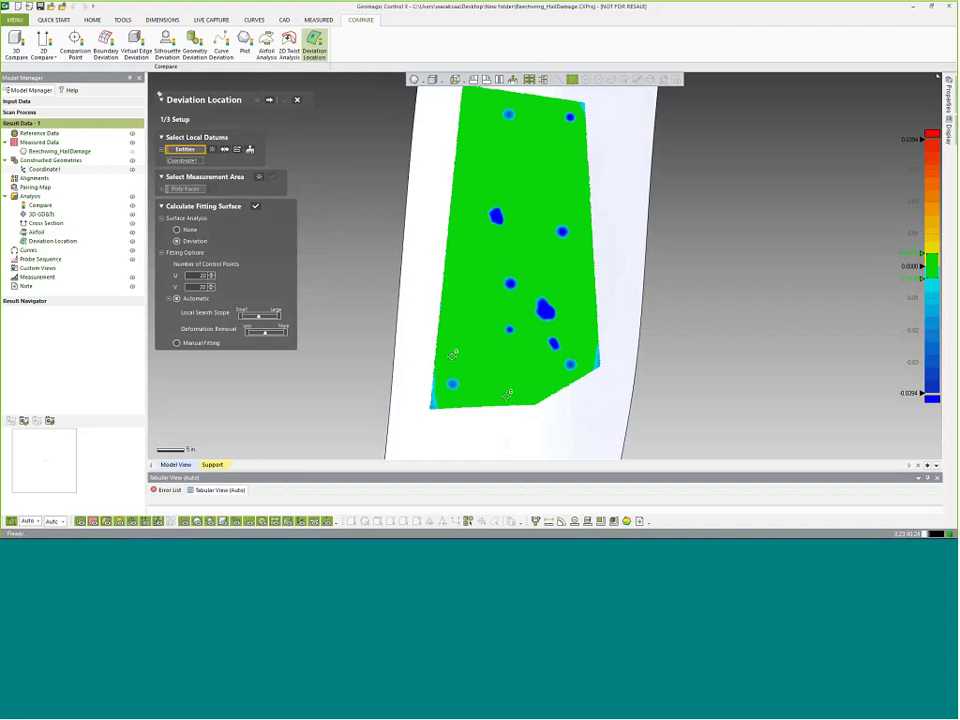
right_click_drag(508, 395, 496, 343)
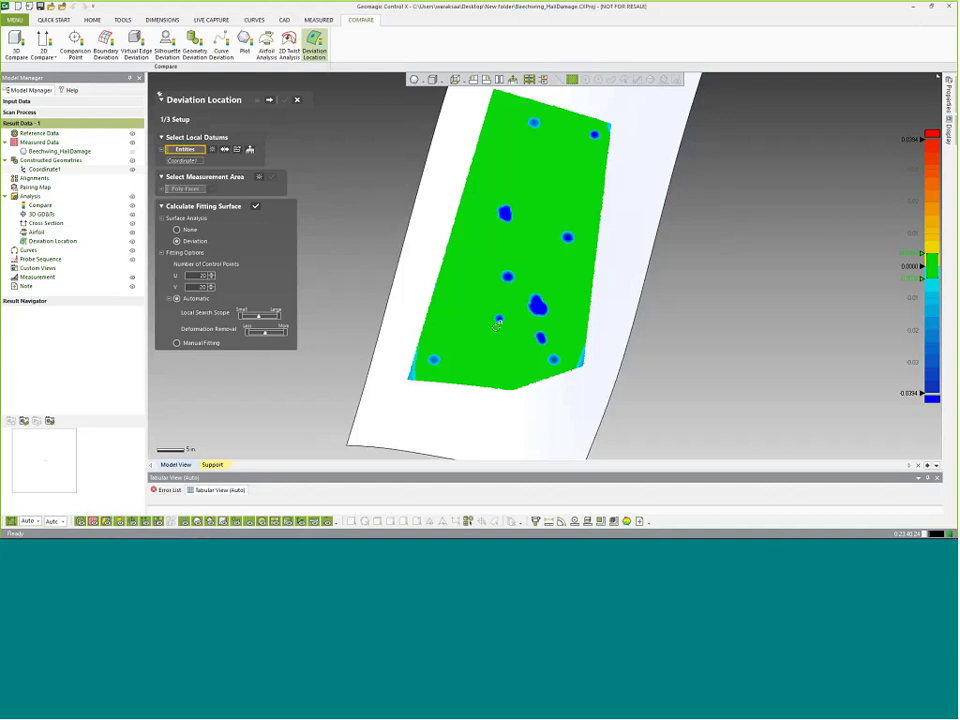
mouse_move(497, 322)
right_mouse_down()
mouse_move(542, 388)
mouse_move(481, 341)
mouse_move(474, 283)
mouse_move(463, 326)
mouse_move(503, 308)
right_mouse_up()
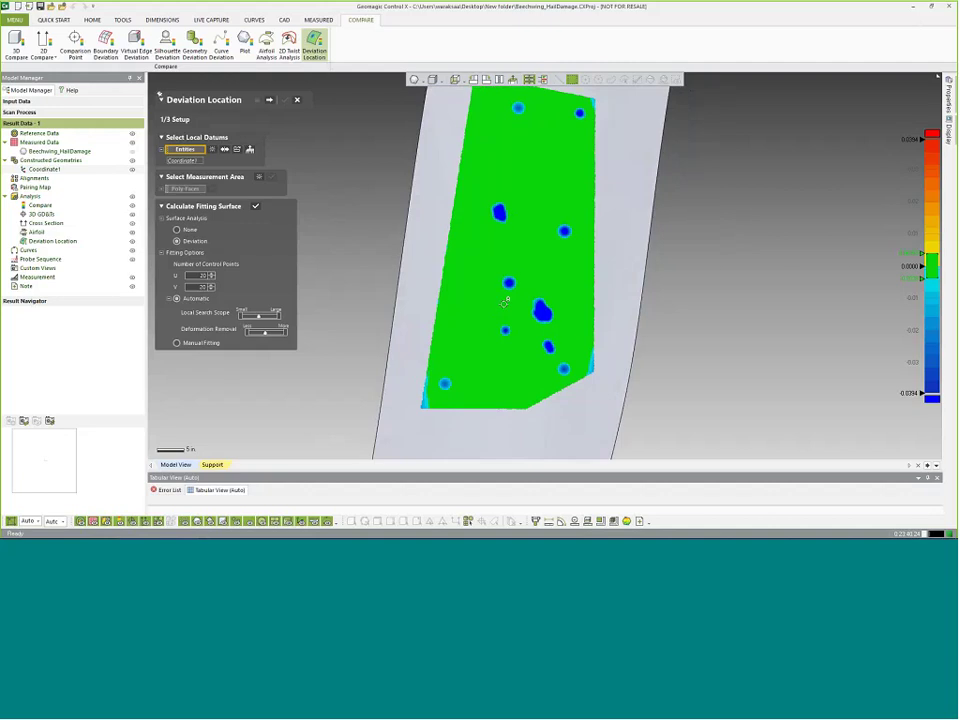
mouse_move(511, 303)
right_mouse_down()
mouse_move(516, 281)
mouse_move(498, 286)
mouse_move(506, 282)
right_mouse_up()
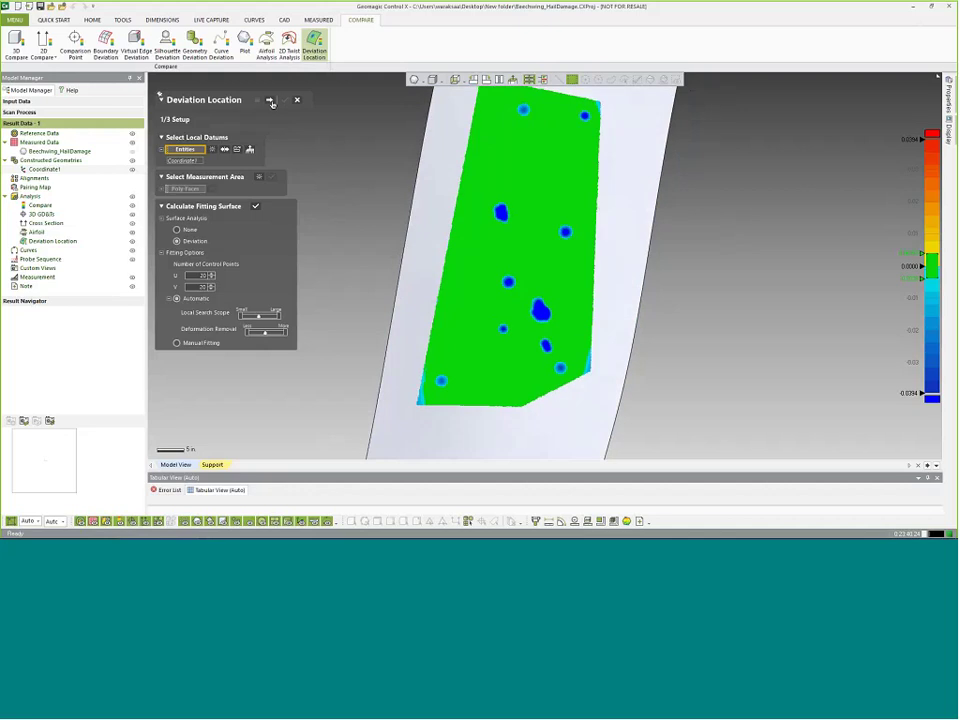
left_click(270, 102)
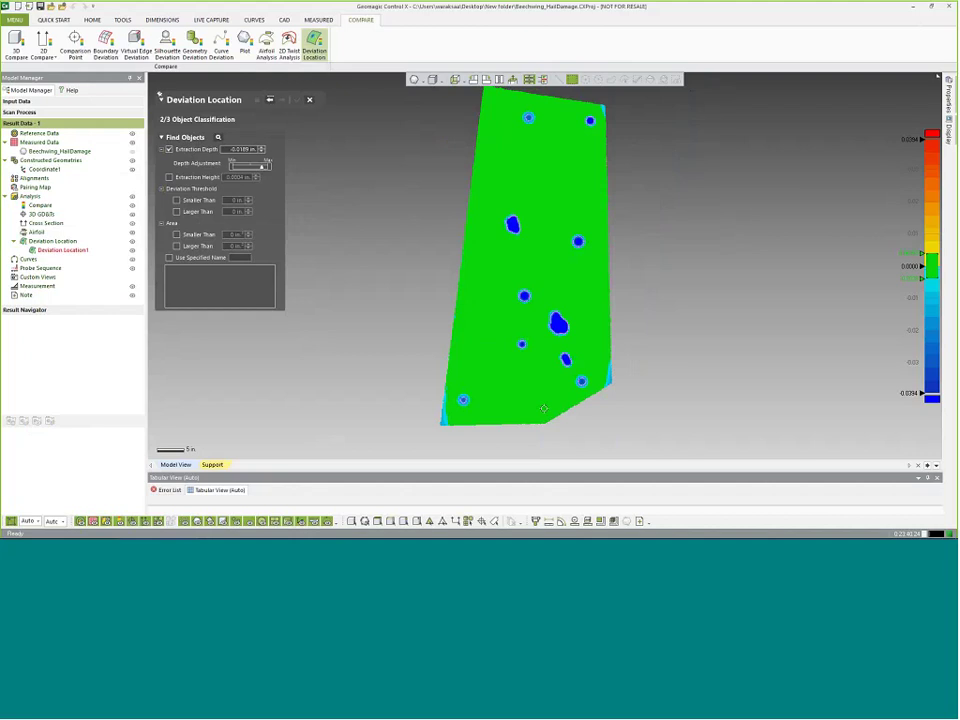
Step: Change the Extraction Depth to -0.04 in and find the dent objects again
left_click(243, 158)
left_click(243, 157)
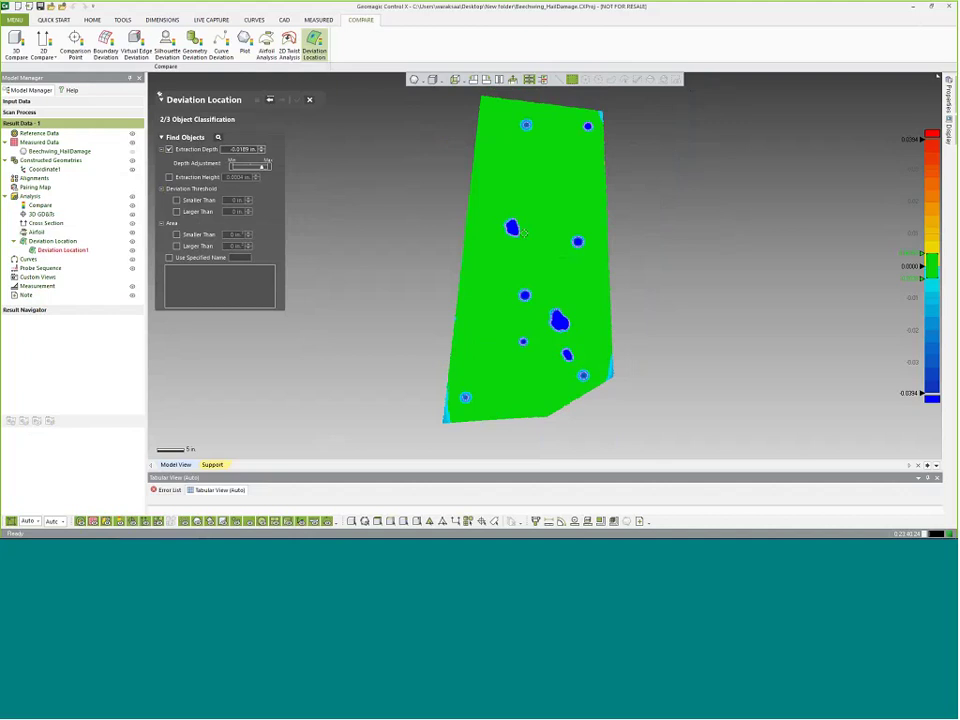
double_click(244, 152)
left_click(248, 149)
double_click(248, 149)
type("-0.04")
double_click(242, 149)
left_click(247, 148)
left_click(218, 138)
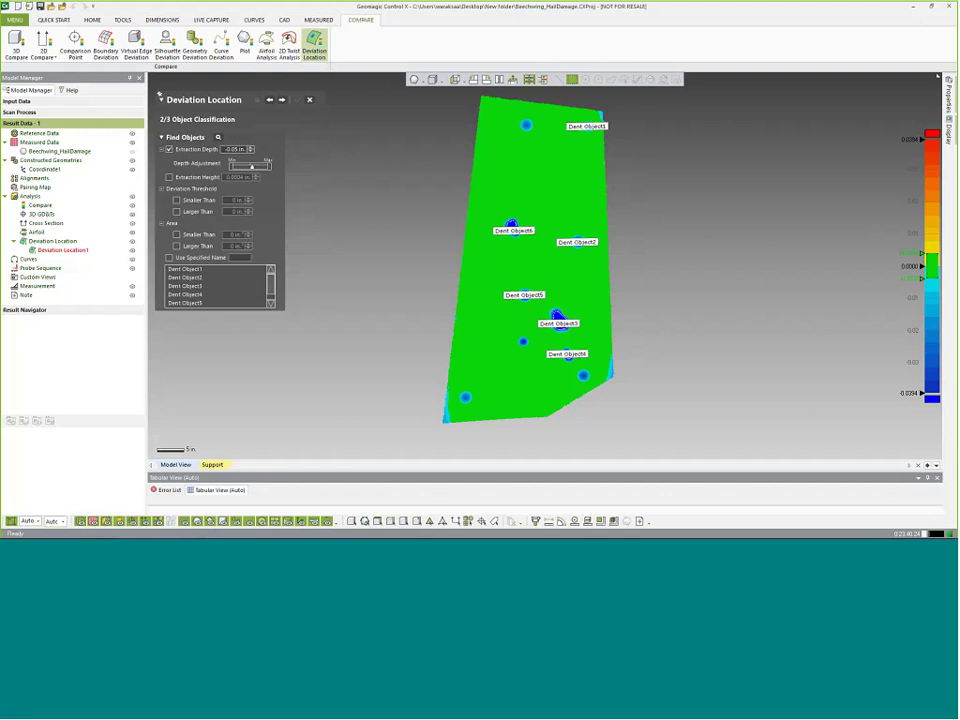
Step: Drag the Dent Object1, 2, 6, 5, 3 and 4 labels apart, each beside its dent
left_click_drag(597, 130, 651, 130)
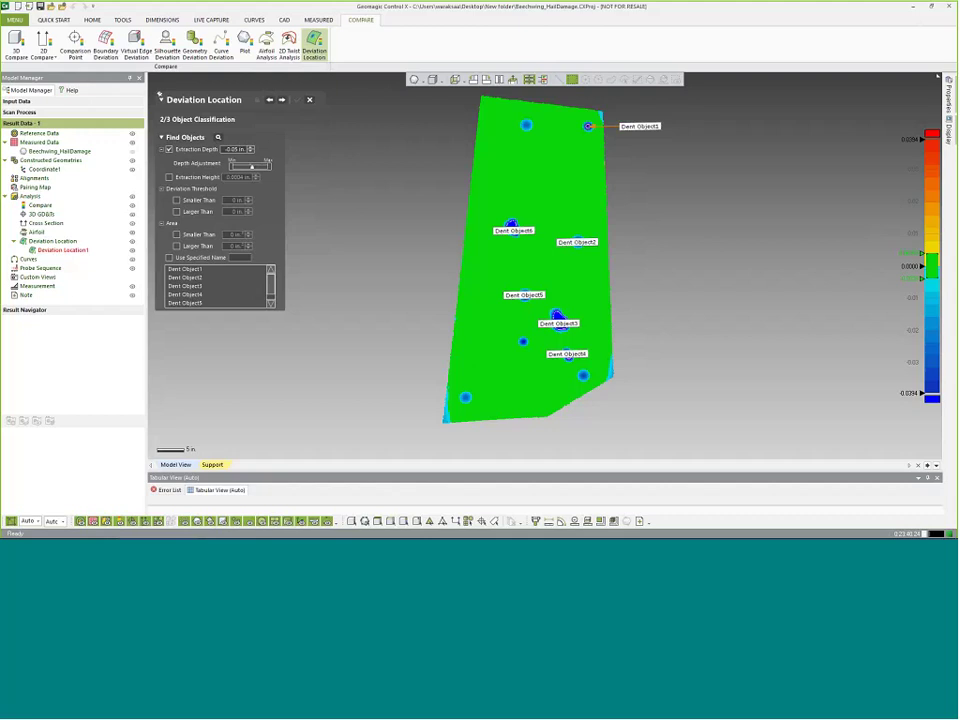
left_click_drag(577, 242, 620, 251)
left_click_drag(514, 230, 444, 234)
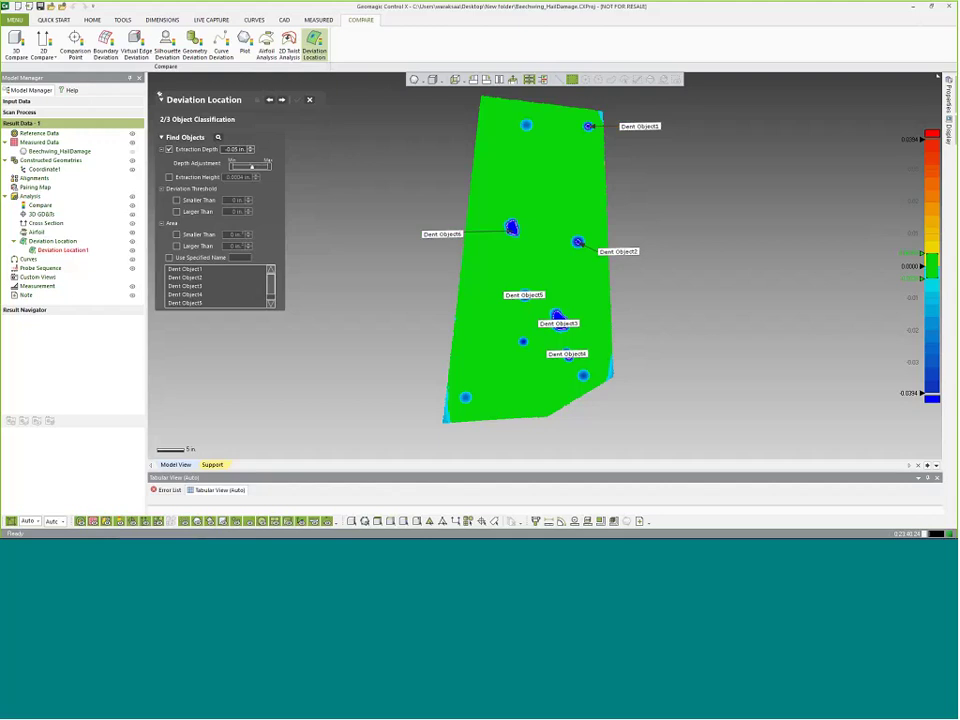
left_click_drag(522, 295, 468, 294)
left_click_drag(557, 323, 611, 301)
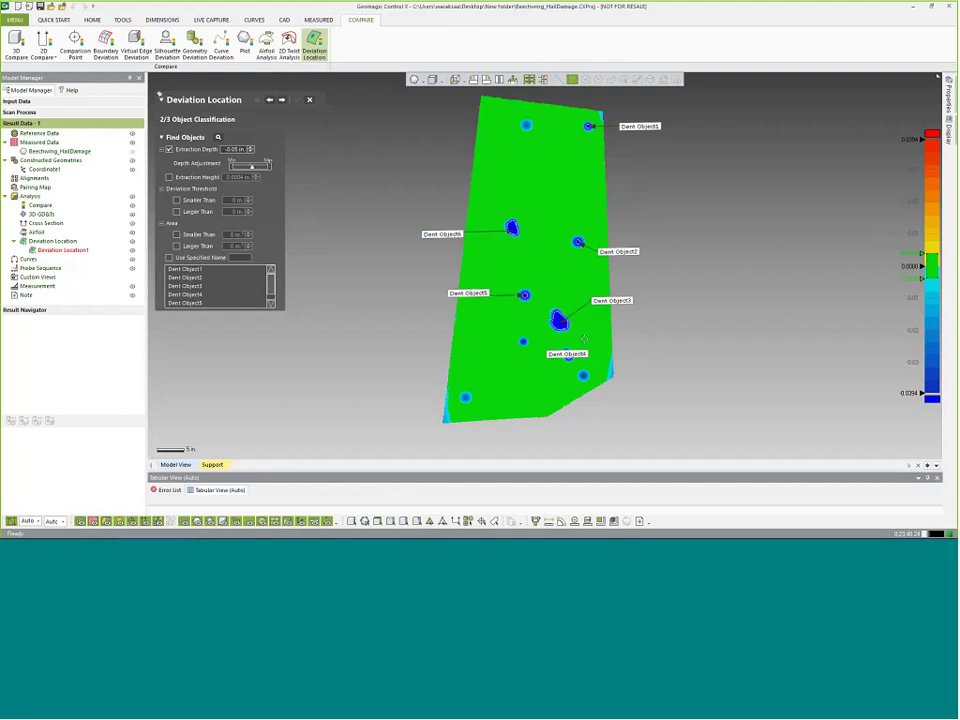
left_click_drag(567, 355, 610, 367)
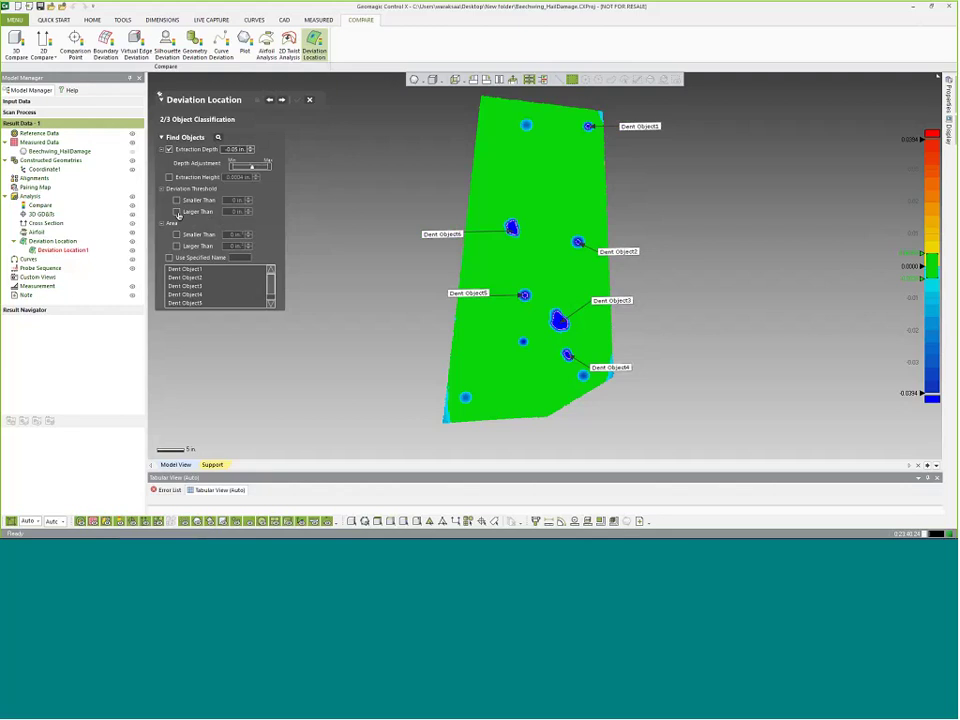
Step: Enable a Larger Than 0.1 in deviation threshold and find the dents exceeding it
left_click(177, 212)
left_click(238, 212)
key("Return")
double_click(240, 211)
key("Return")
left_click(238, 211)
type(".1")
left_click(217, 138)
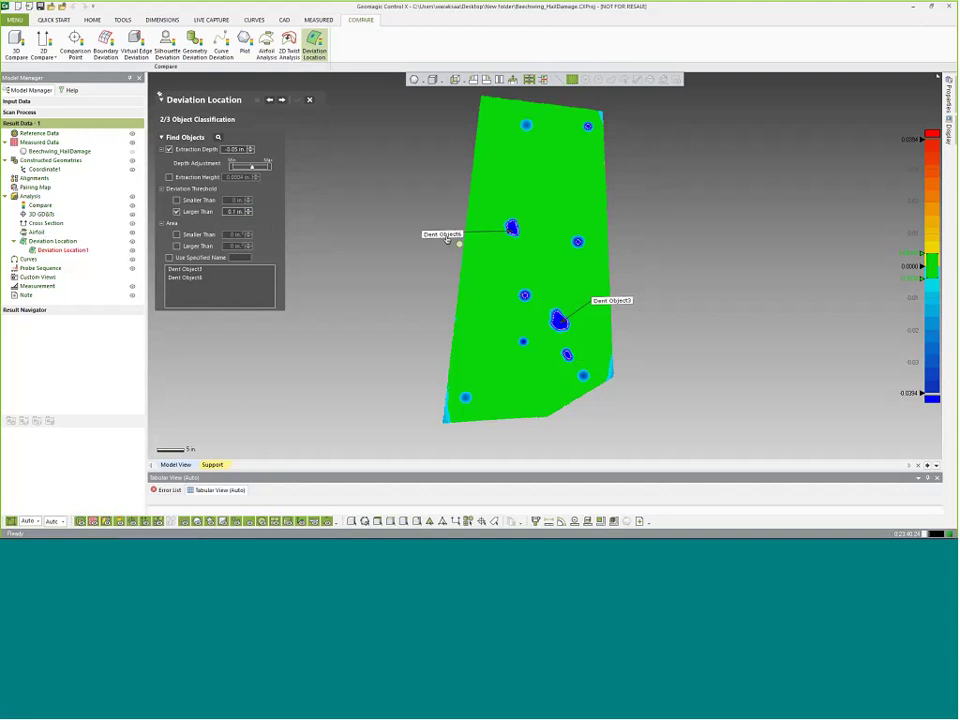
Step: Reposition the Dent Object6 and Dent Object3 labels and turn the wing face-on
left_click_drag(447, 239, 433, 220)
left_click_drag(628, 300, 658, 319)
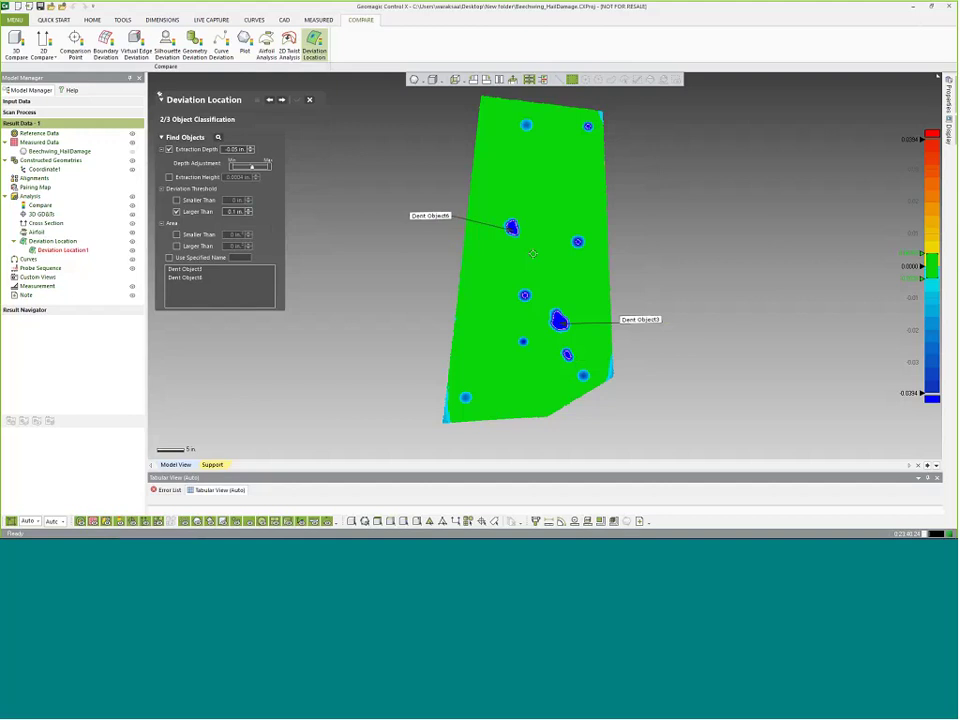
right_click_drag(533, 253, 506, 272)
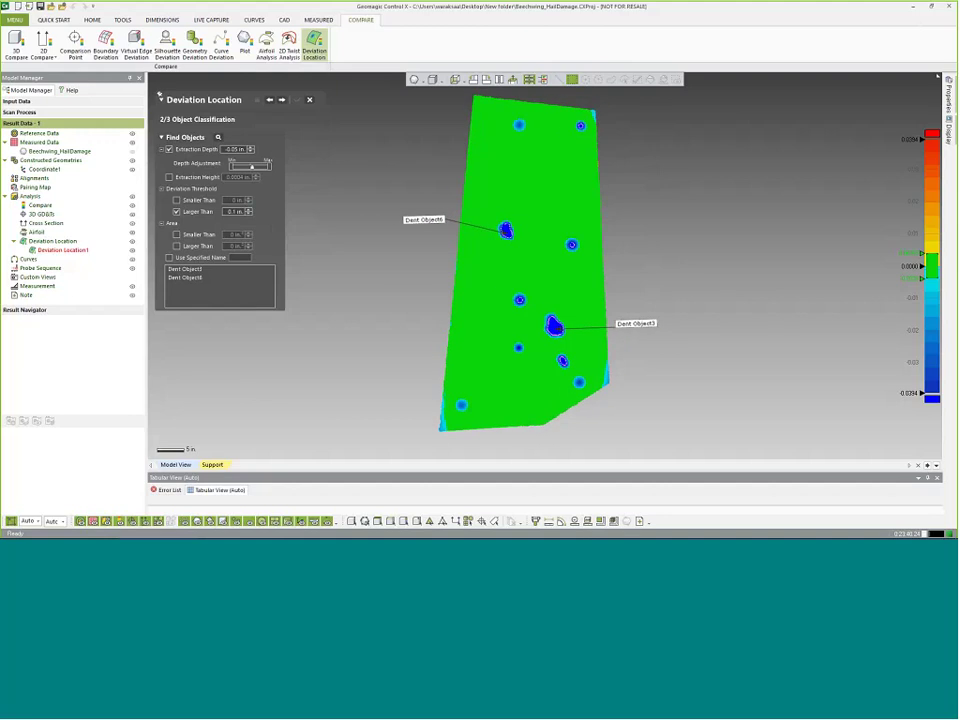
left_click(513, 82)
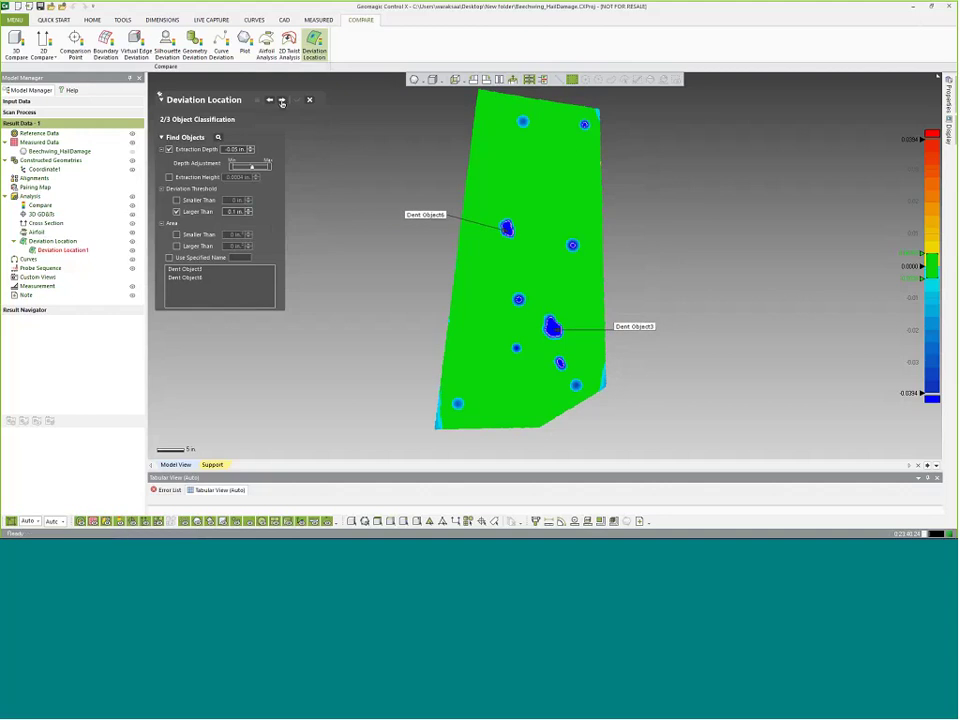
Step: At 3/3, dimension Dent Object6 to Dent Object3 (16.6616) and show the surface colour map
left_click(282, 101)
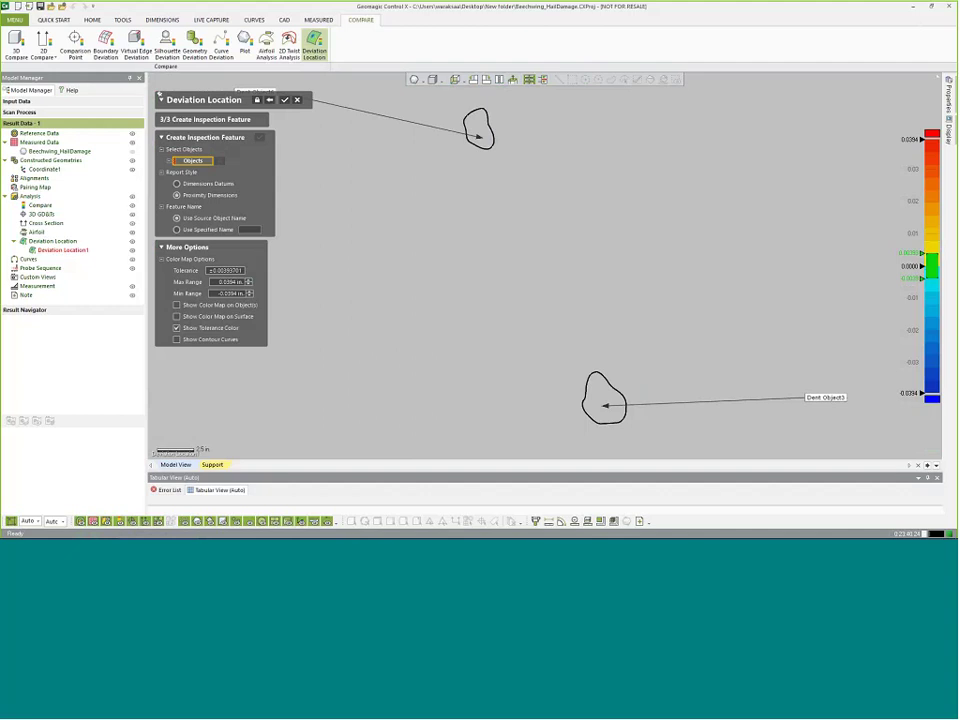
left_click(487, 148)
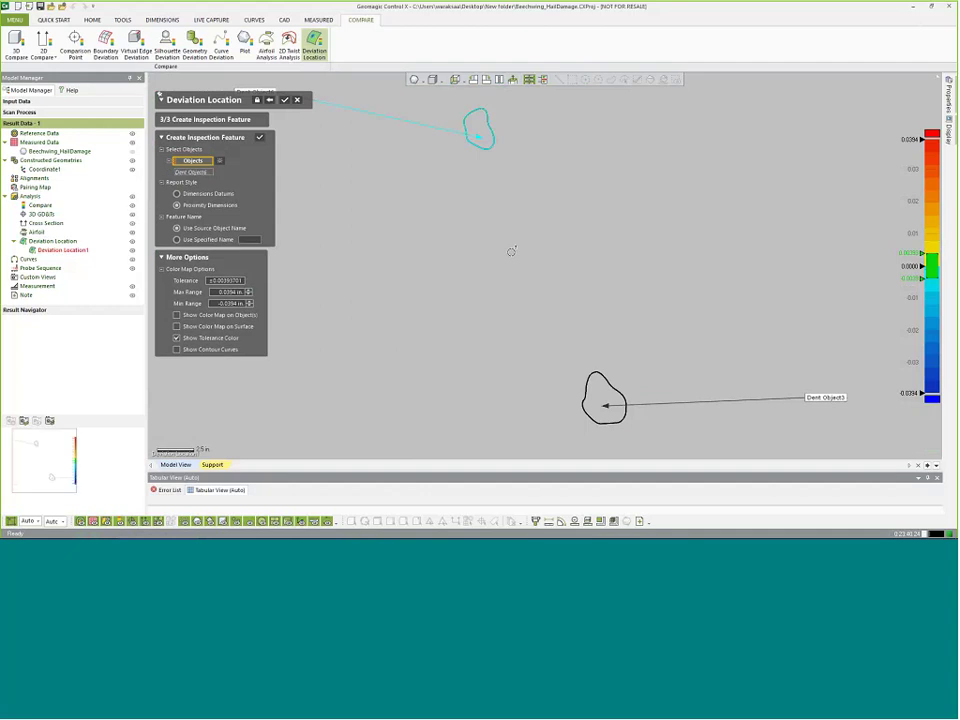
left_click(591, 384)
scroll(475, 320, "down", 2)
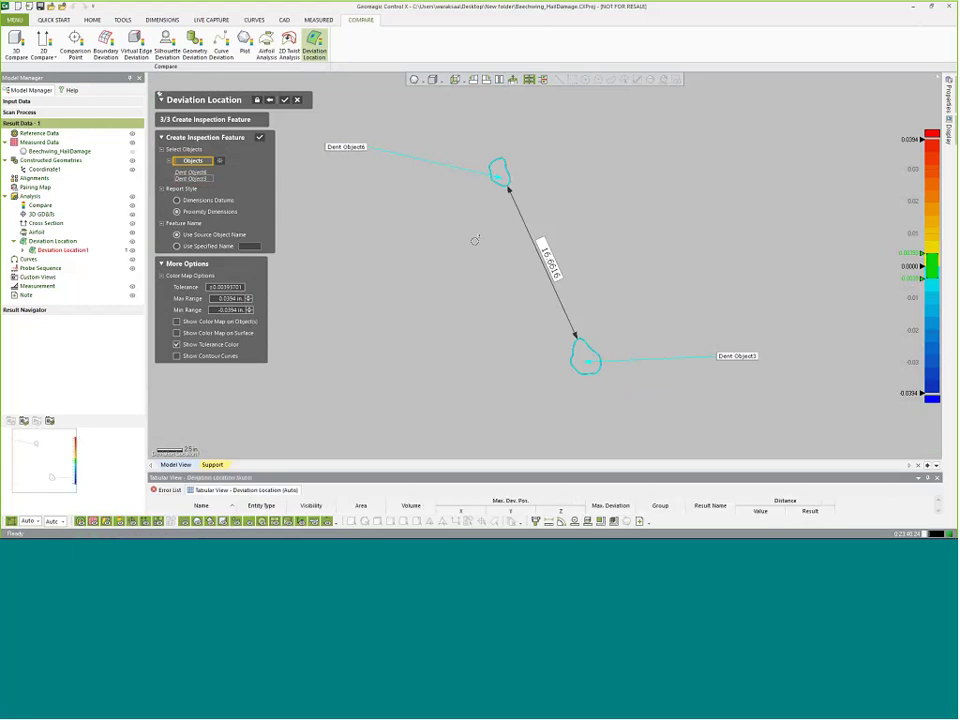
scroll(465, 256, "down", 1)
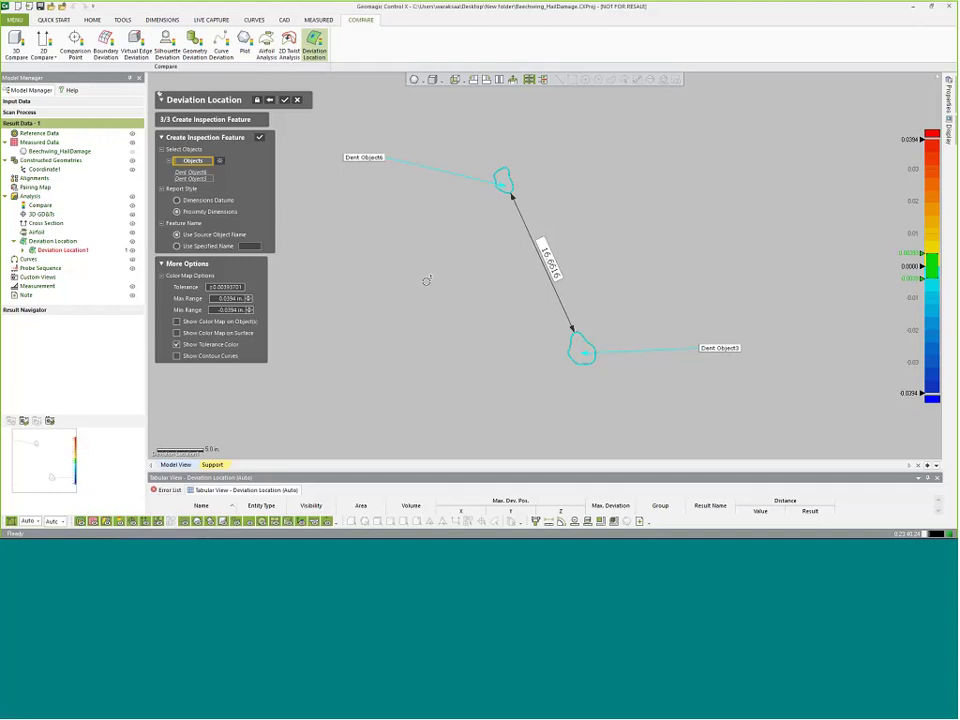
right_click_drag(445, 274, 468, 275)
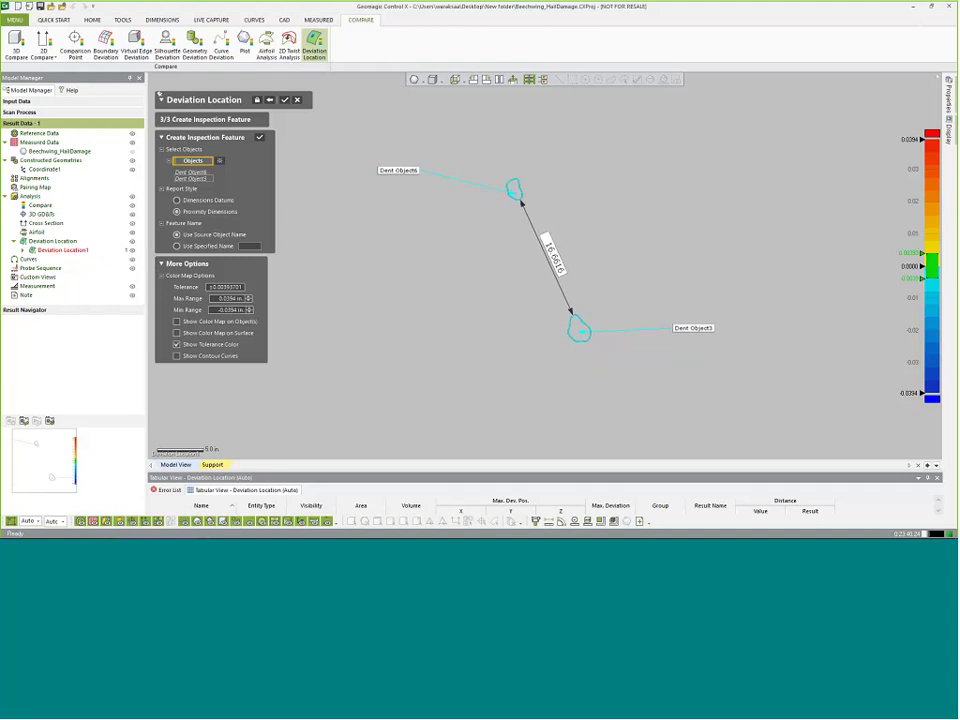
left_click(176, 332)
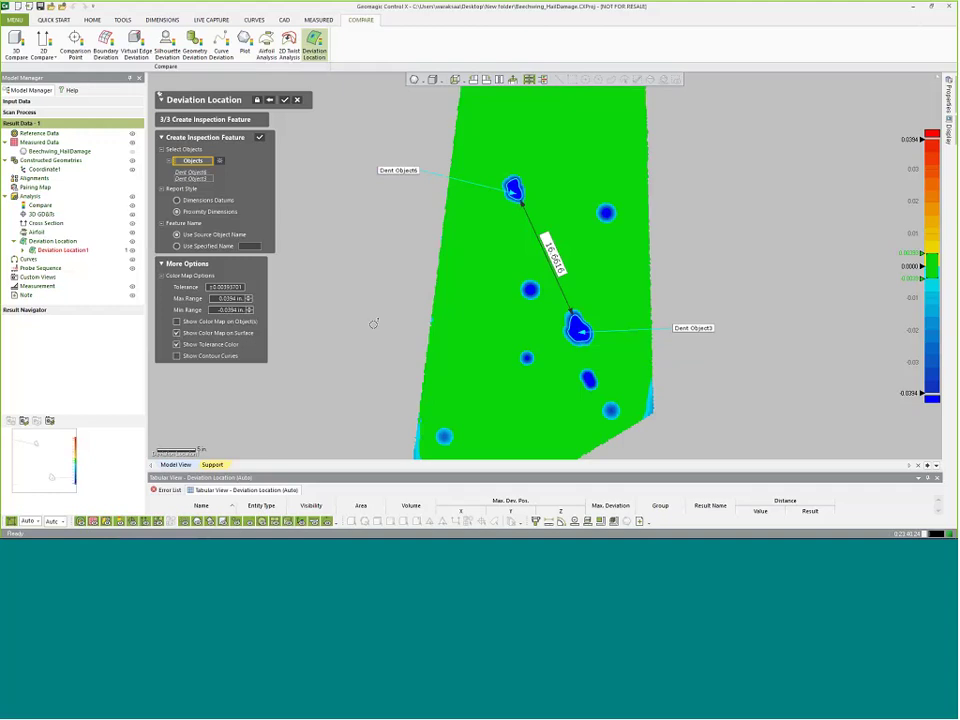
right_click_drag(437, 301, 614, 290)
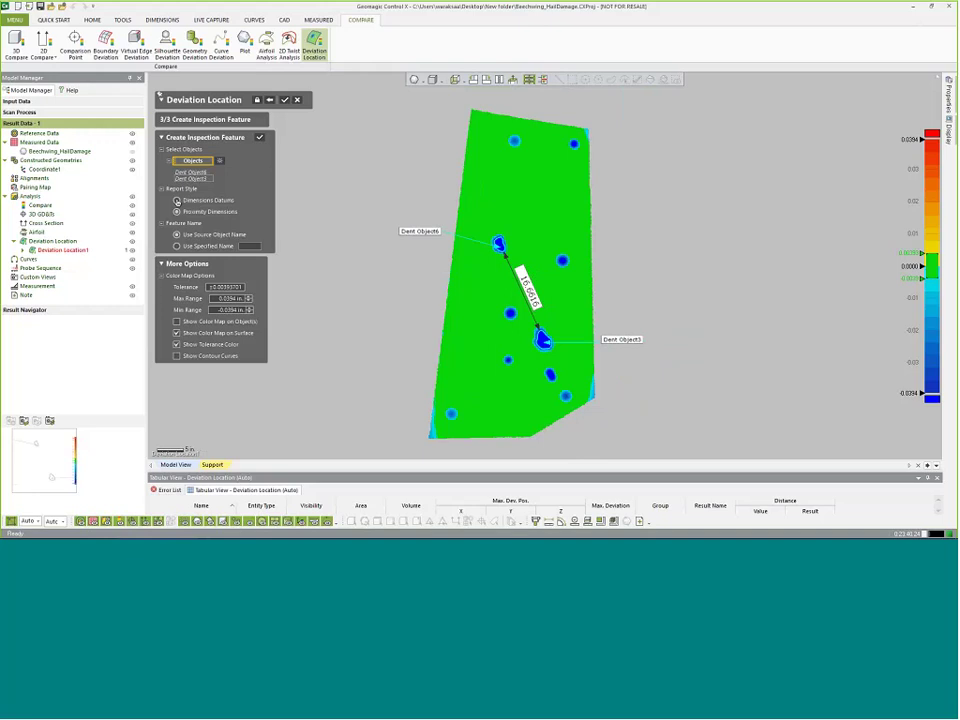
Step: Switch Report Style to Dimensions Datums and spread the AX and AY labels apart
left_click(177, 200)
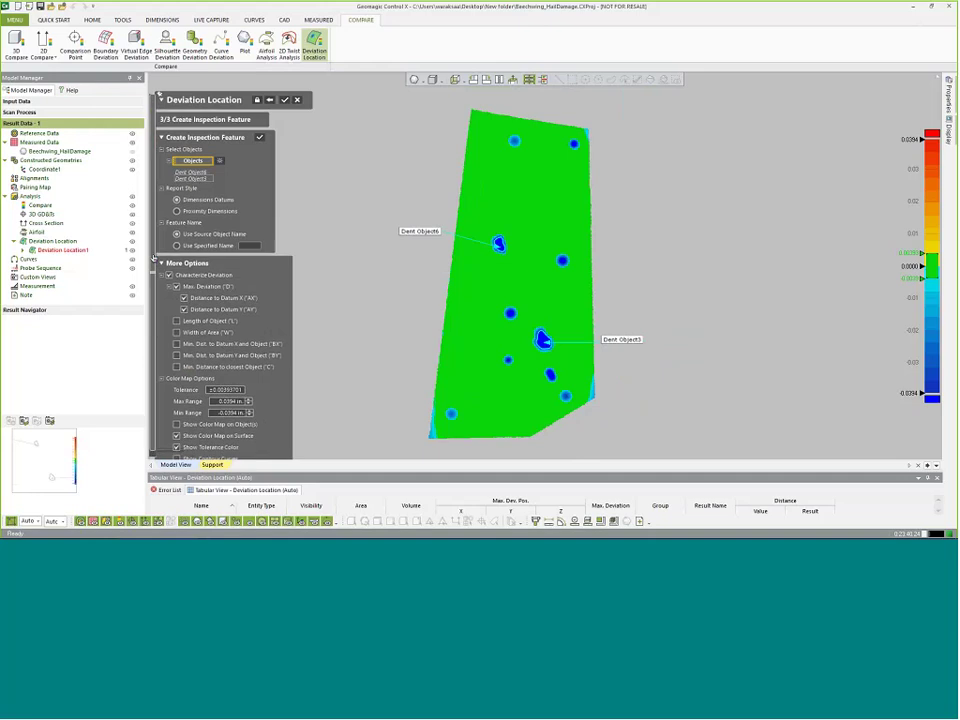
scroll(150, 278, "down", 1)
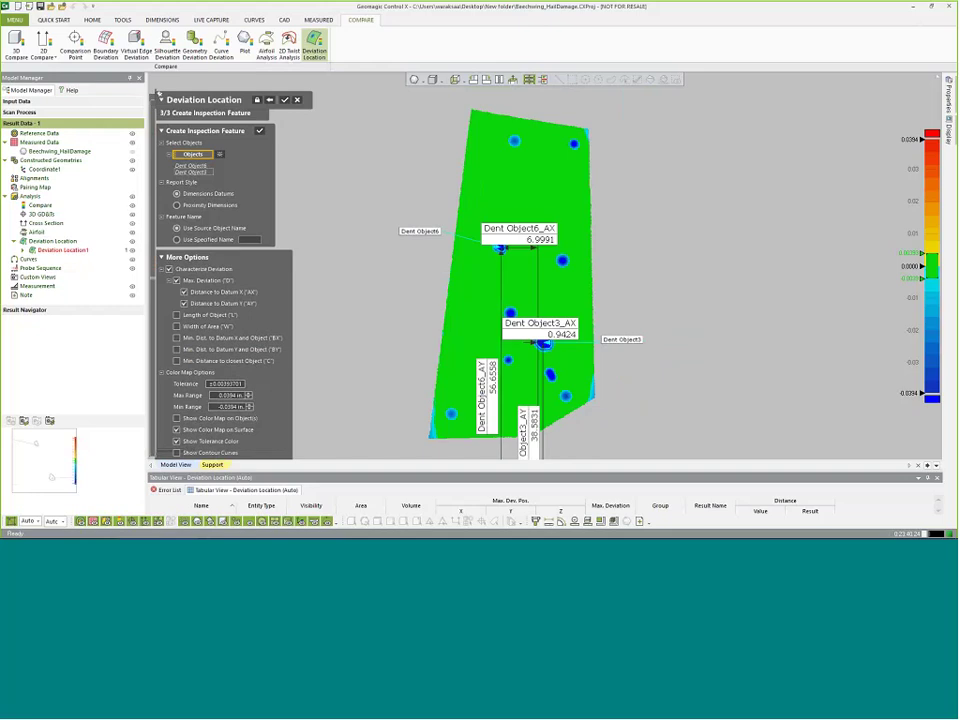
left_click_drag(527, 226, 527, 185)
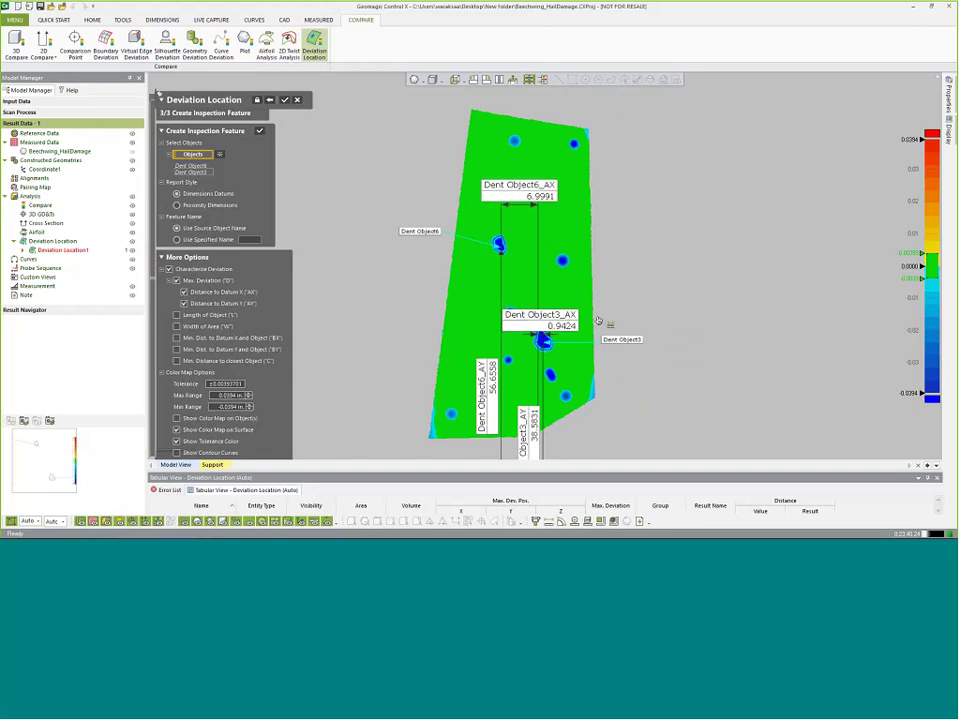
right_click_drag(598, 320, 566, 372)
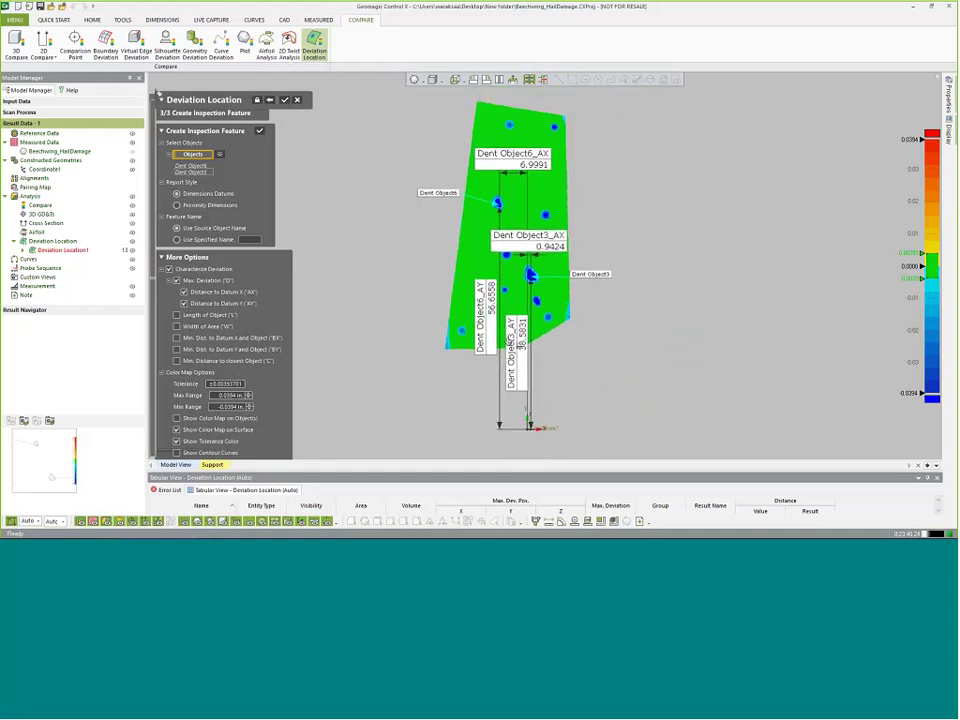
left_click_drag(469, 323, 445, 323)
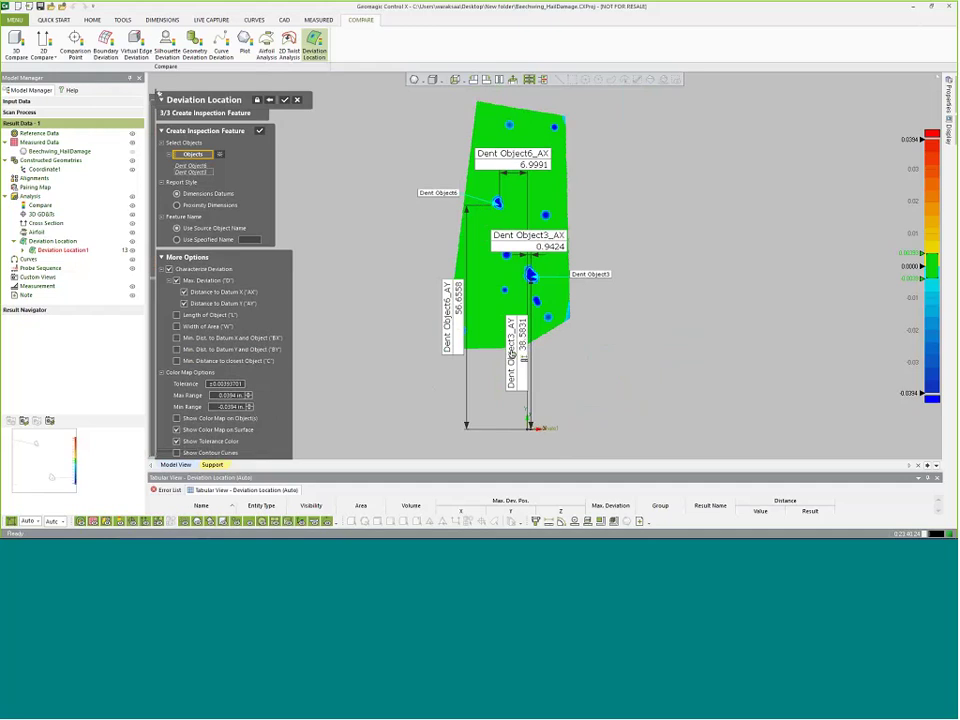
left_click_drag(513, 355, 545, 355)
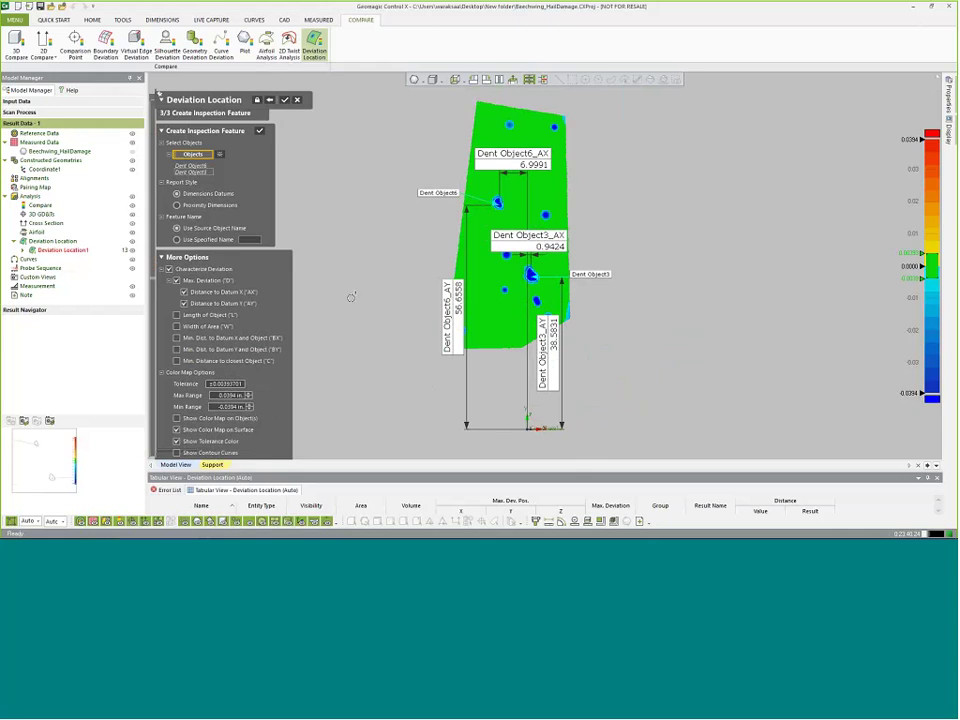
Step: Uncheck Max. Deviation; enable Length of Object, Width of Area and Min. Distance to closest Object
left_click(176, 281)
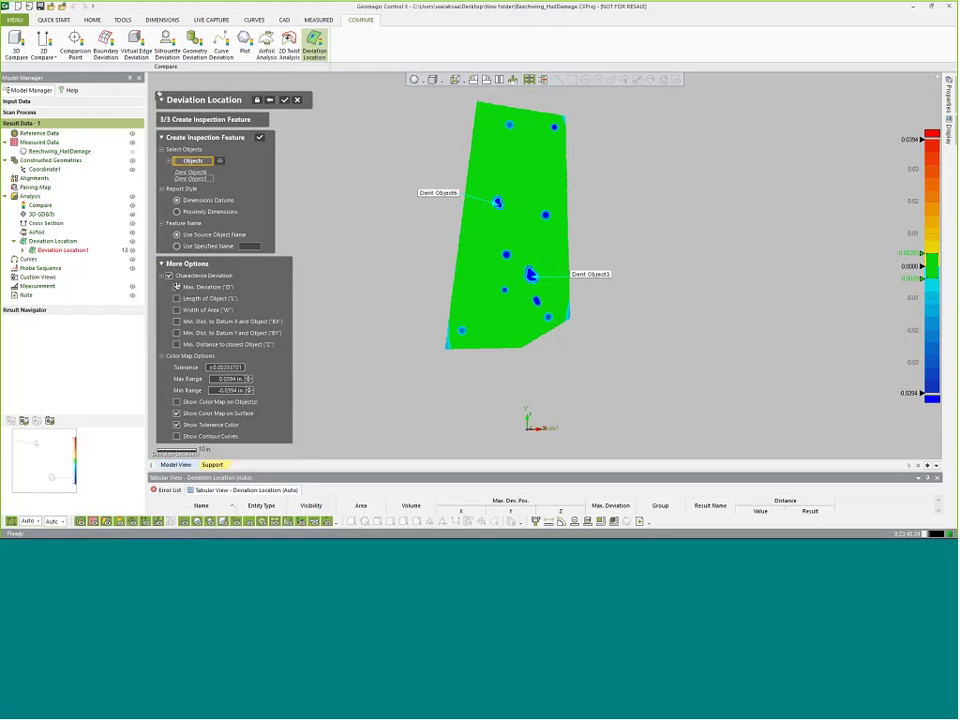
left_click(176, 298)
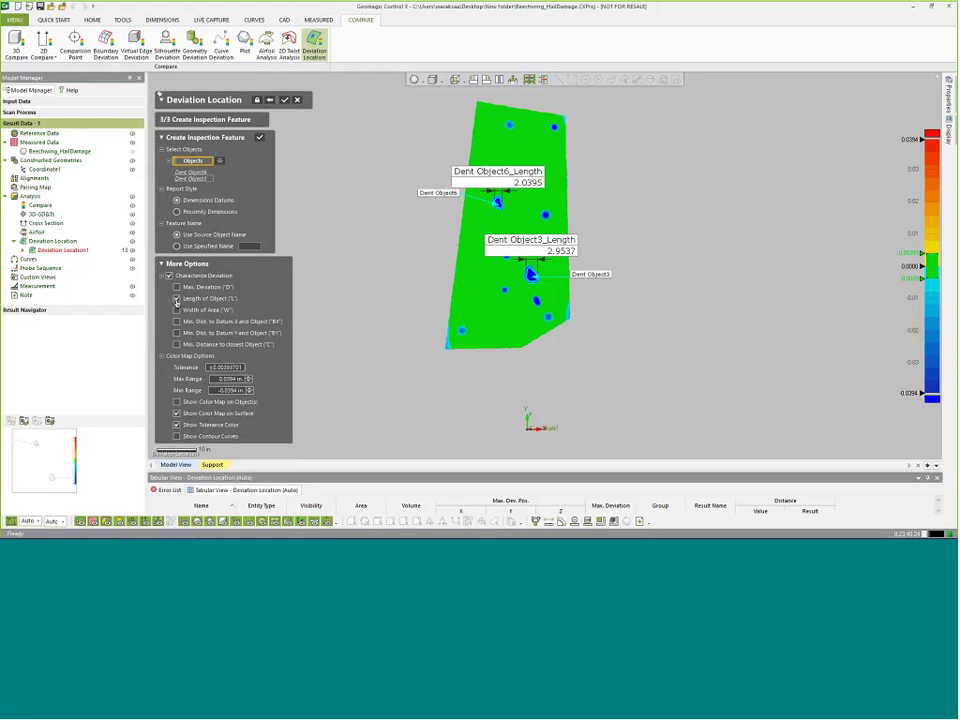
left_click(177, 309)
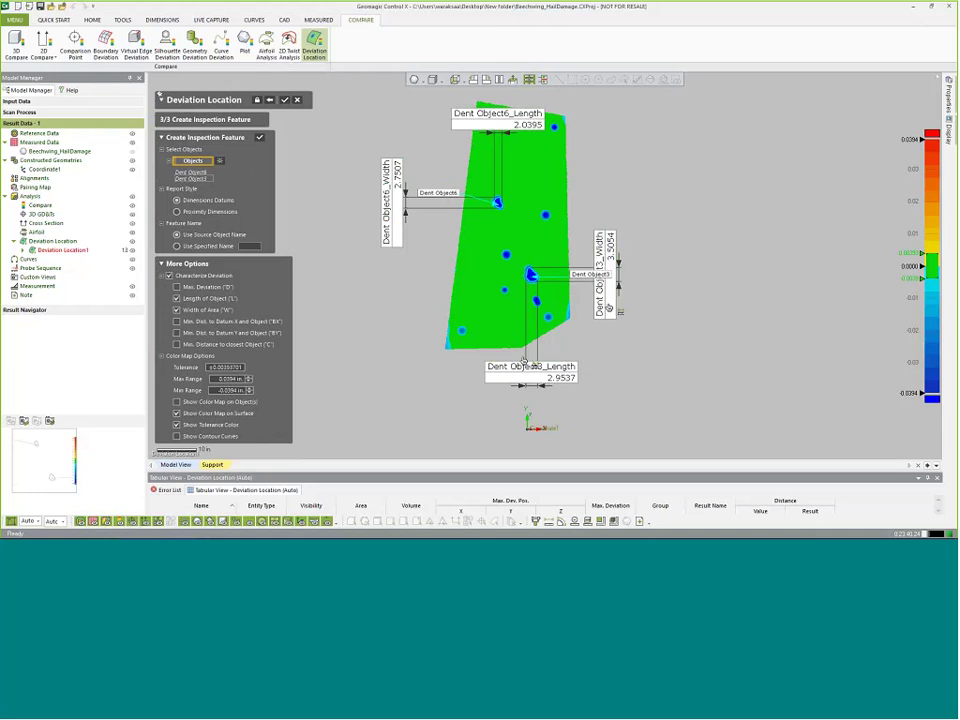
left_click(229, 348)
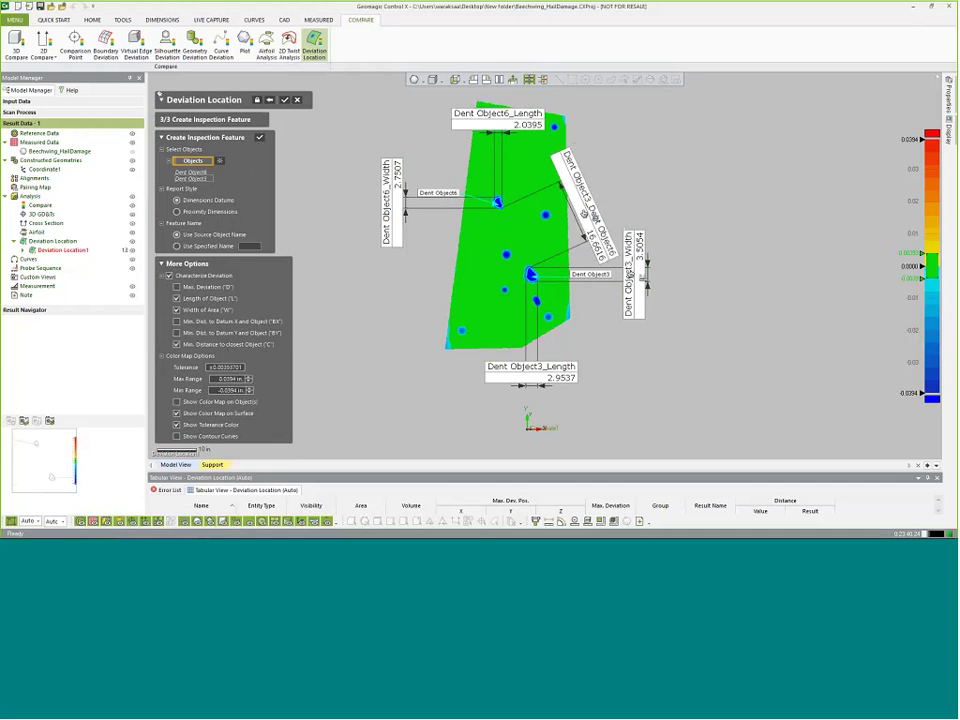
middle_click_drag(498, 300, 497, 308)
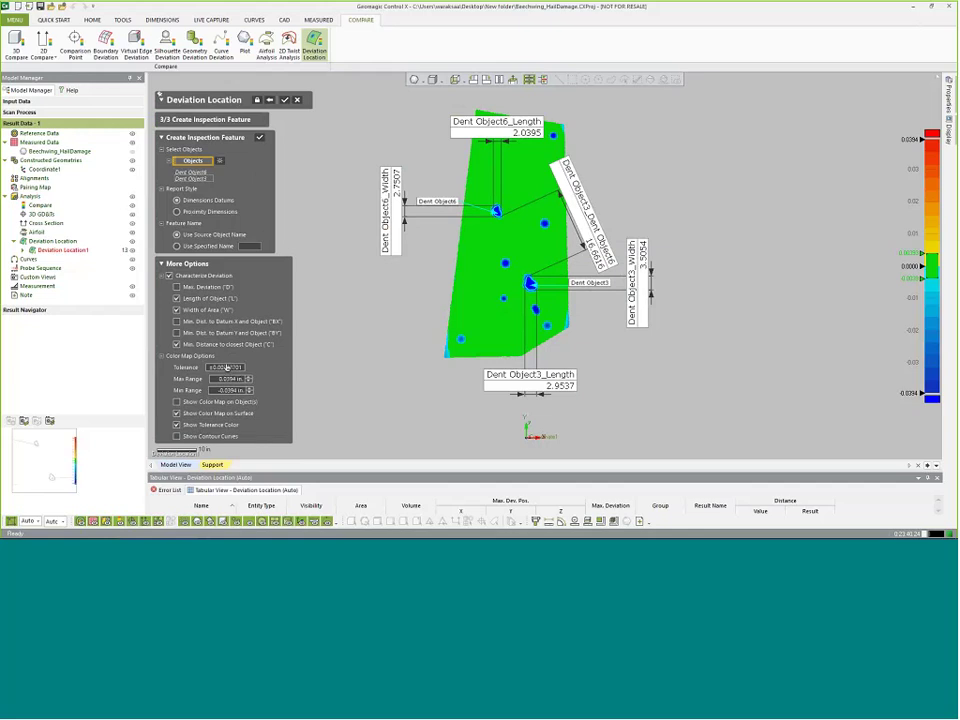
Step: Set the deviation location to colour only the dents and draw contour curves around them
left_click(177, 402)
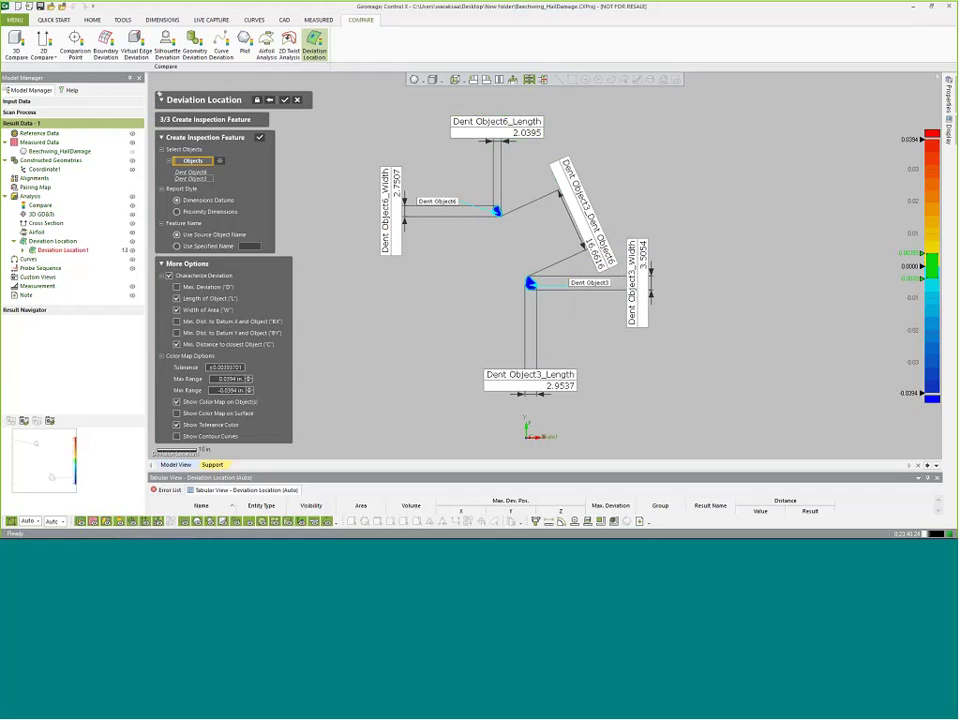
scroll(540, 276, "up", 10)
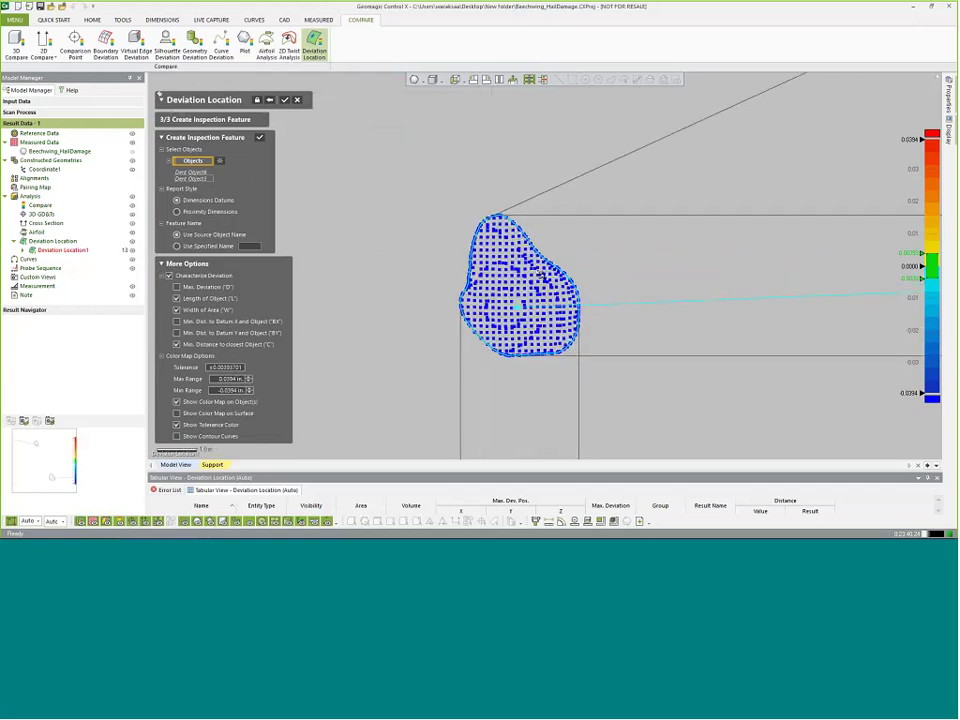
scroll(540, 276, "up", 2)
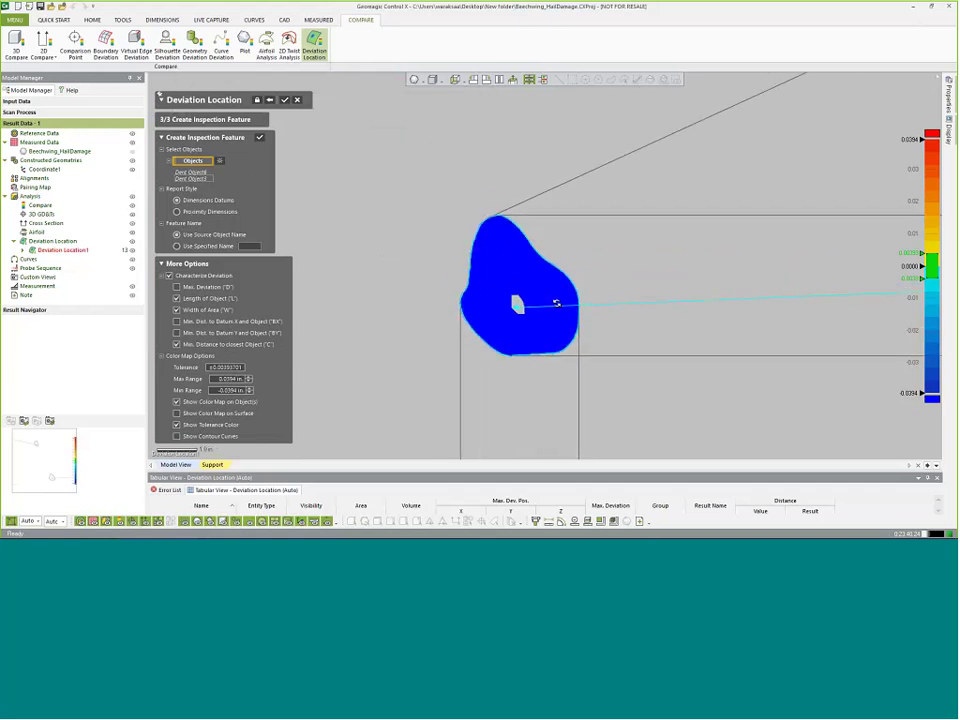
left_click(177, 436)
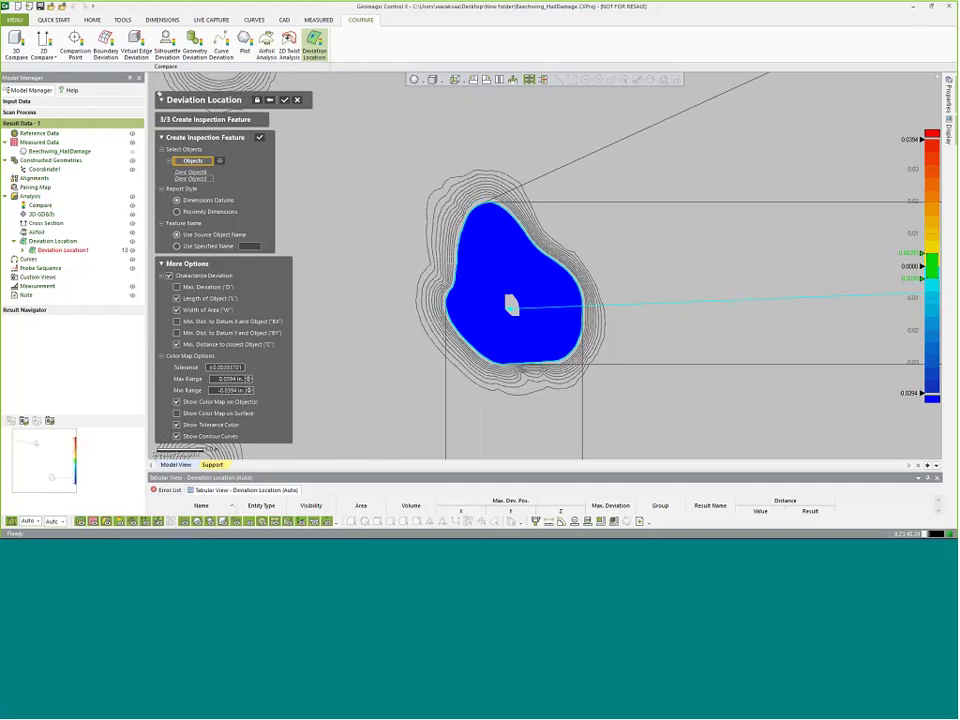
Step: Set the colour range to a maximum of 0.02 and a minimum of -0.25
double_click(240, 380)
type("0.025")
key("Return")
key("Tab")
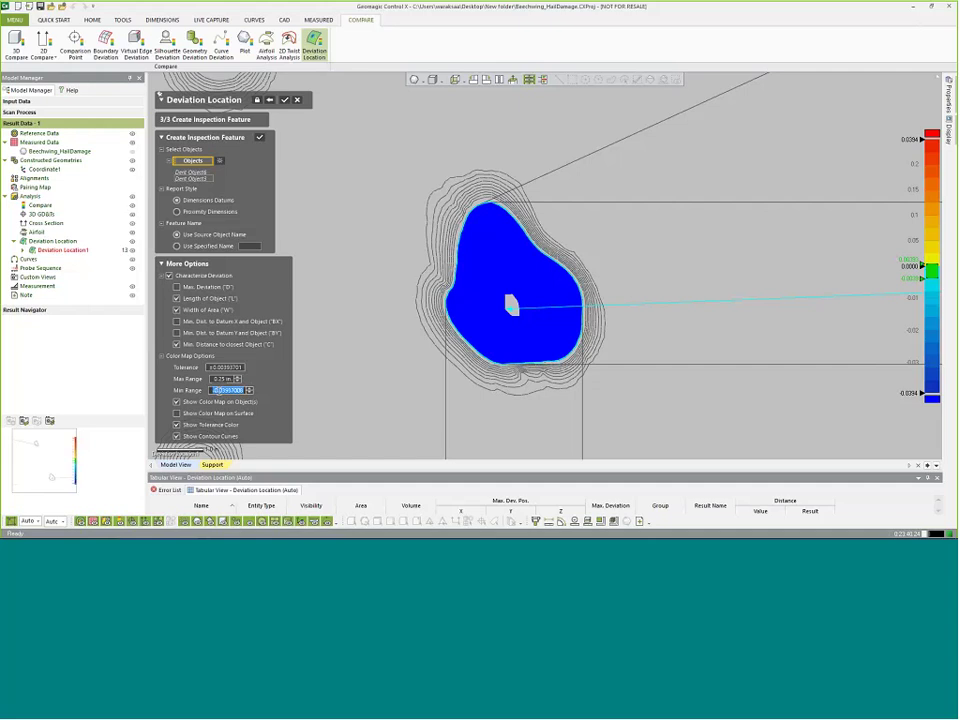
key("Return")
type("-0.0")
key("Return")
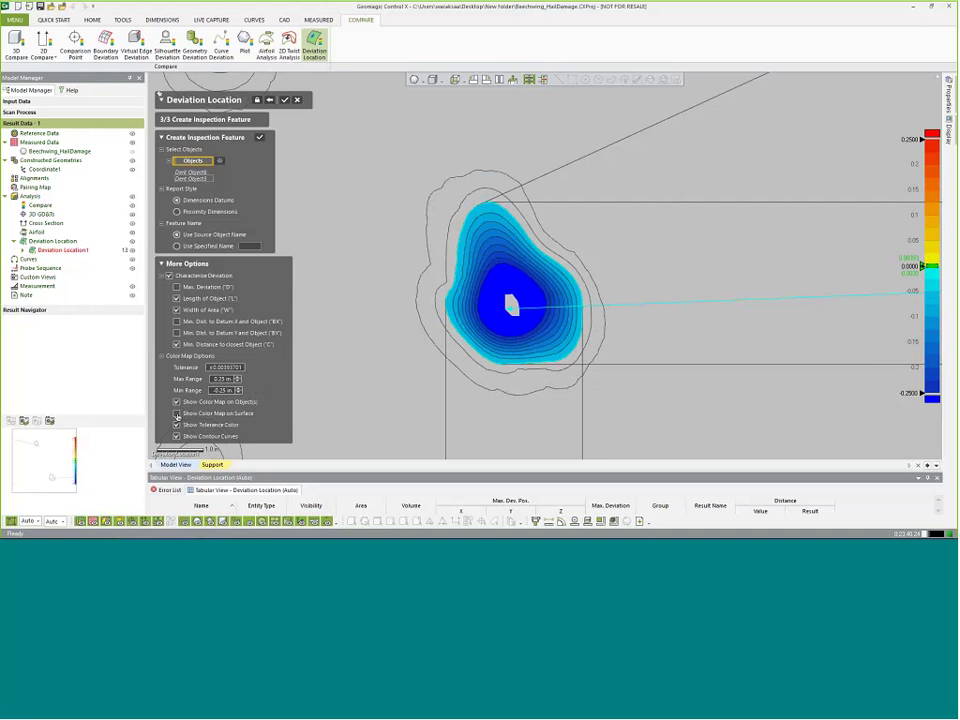
Step: Enable Show Color Map on Surface, rotate to the dented panel, and confirm Deviation Location1
left_click(176, 413)
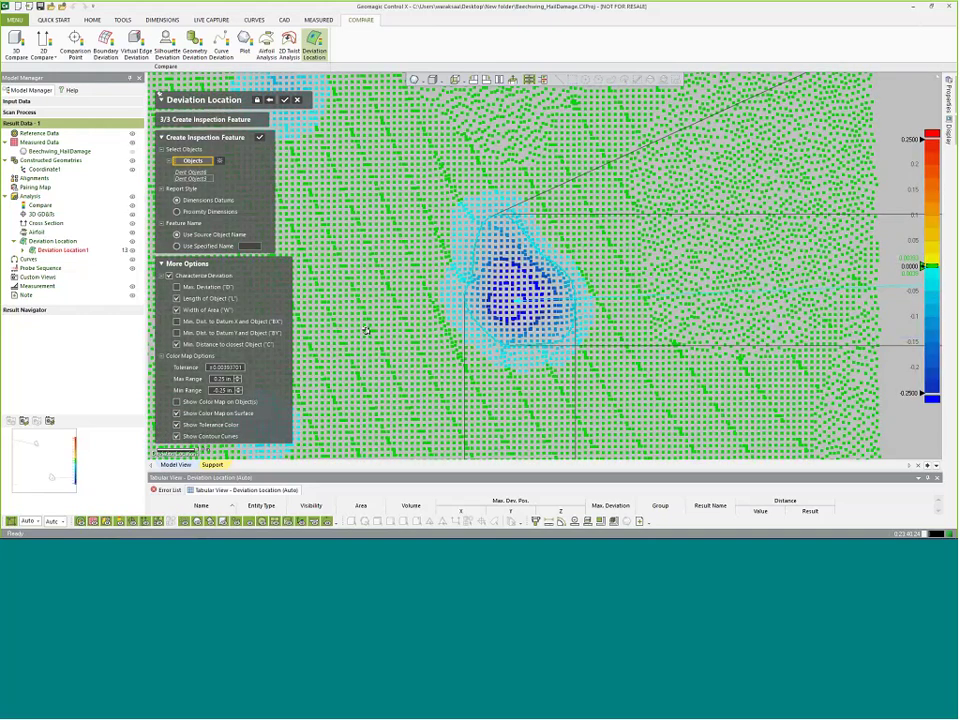
scroll(366, 330, "down", 6)
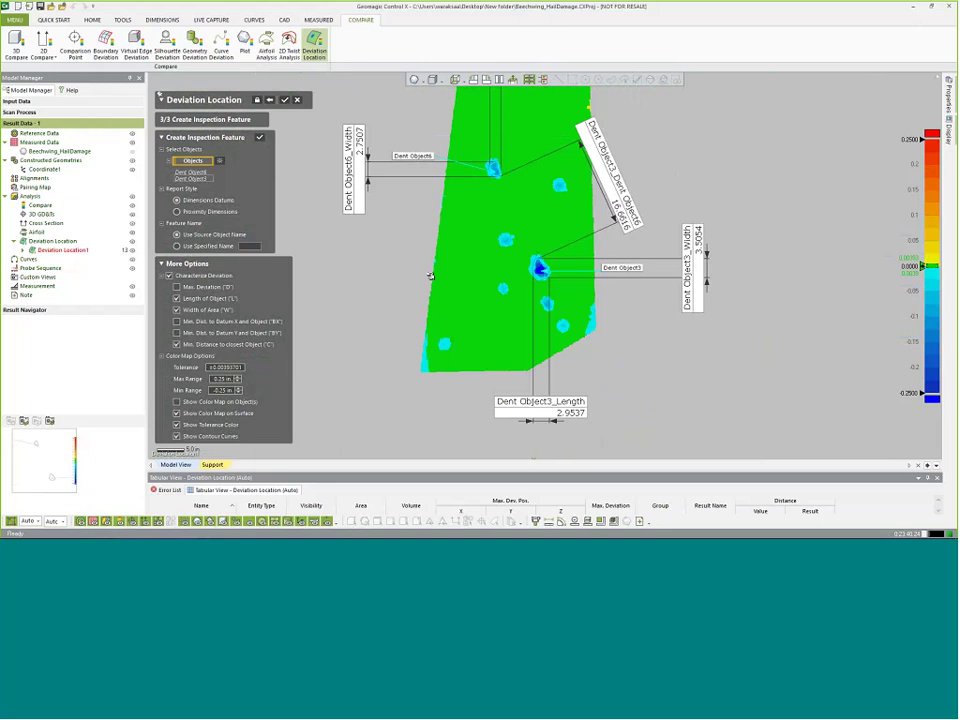
right_click_drag(430, 276, 443, 303)
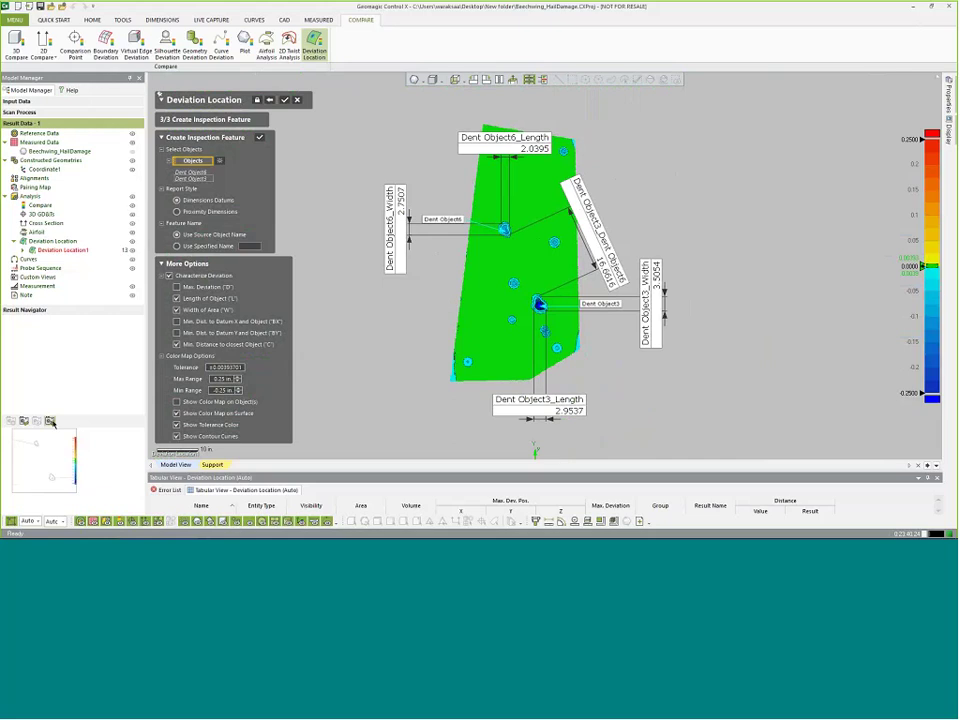
left_click(50, 421)
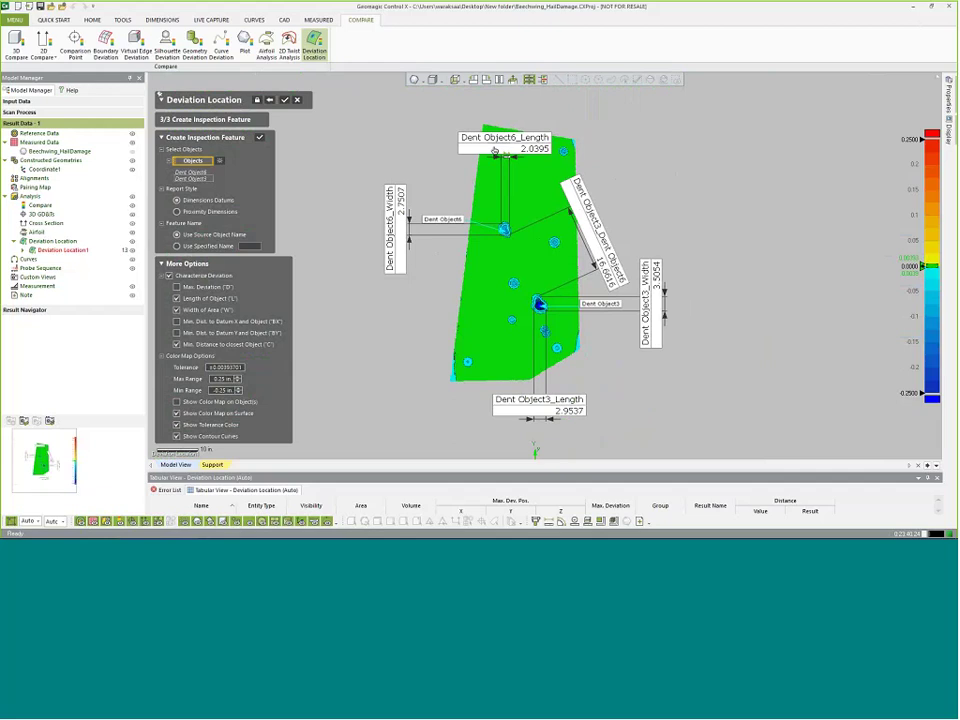
left_click(285, 101)
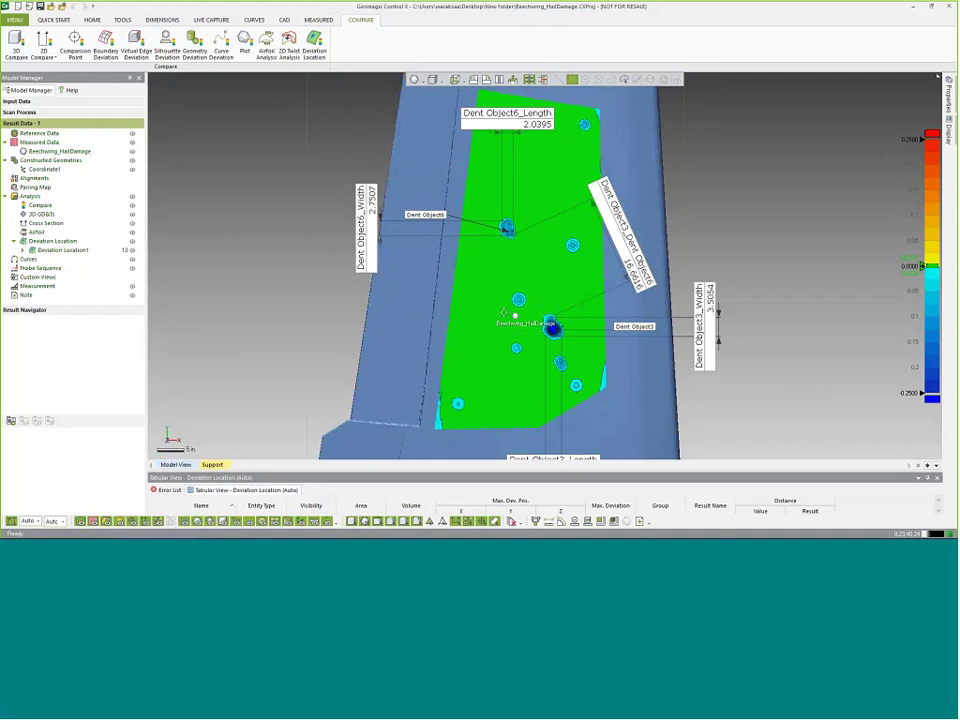
Step: Expand Deviation Location1 and toggle the Dent Object6 BY, BX, AY and AX dimensions visible
scroll(504, 313, "down", 5)
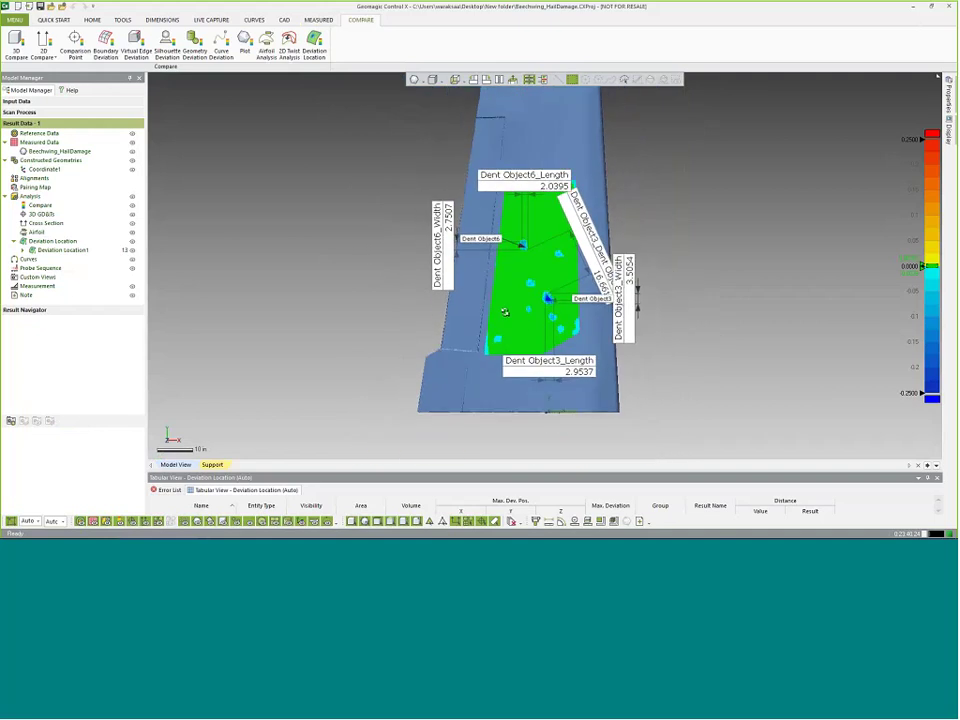
middle_click_drag(504, 313, 492, 397)
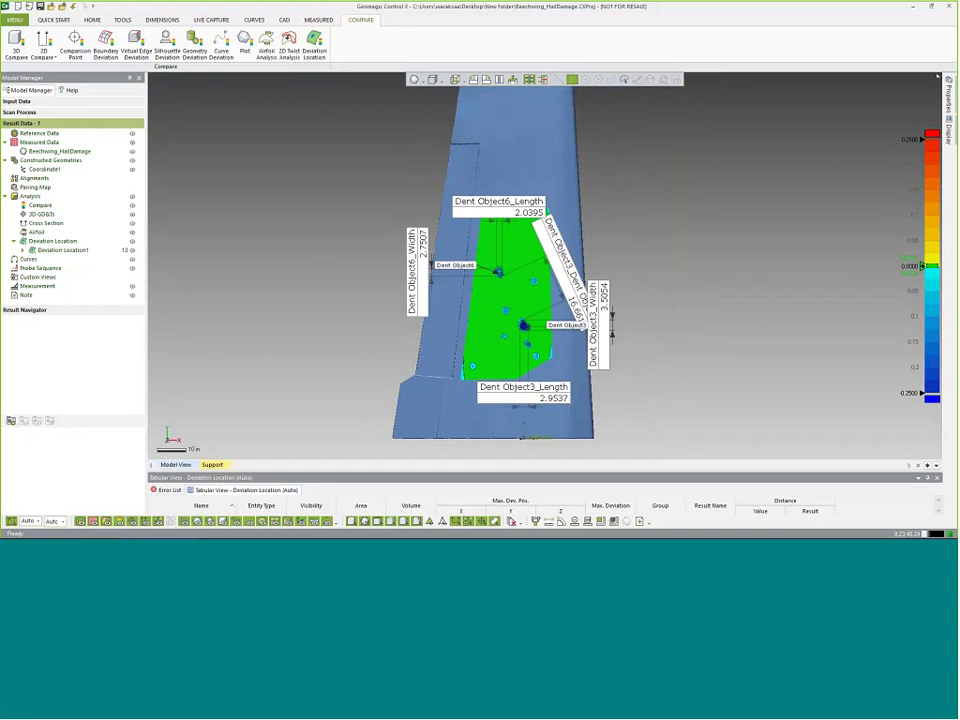
left_click(23, 251)
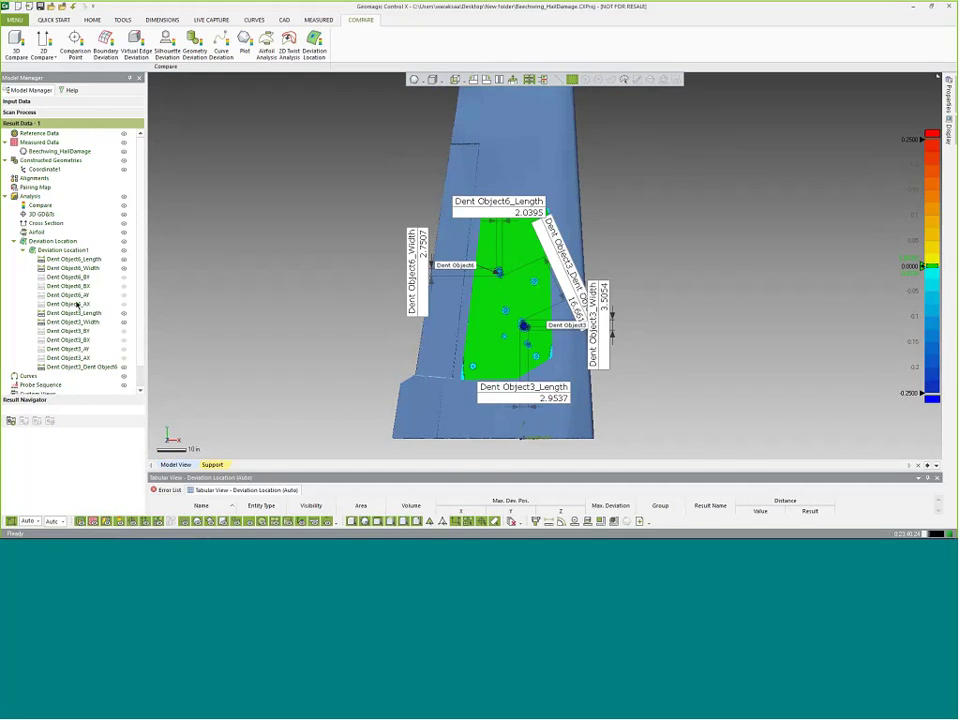
left_click(124, 278)
left_click(124, 281)
left_click(124, 286)
left_click(124, 295)
left_click(124, 304)
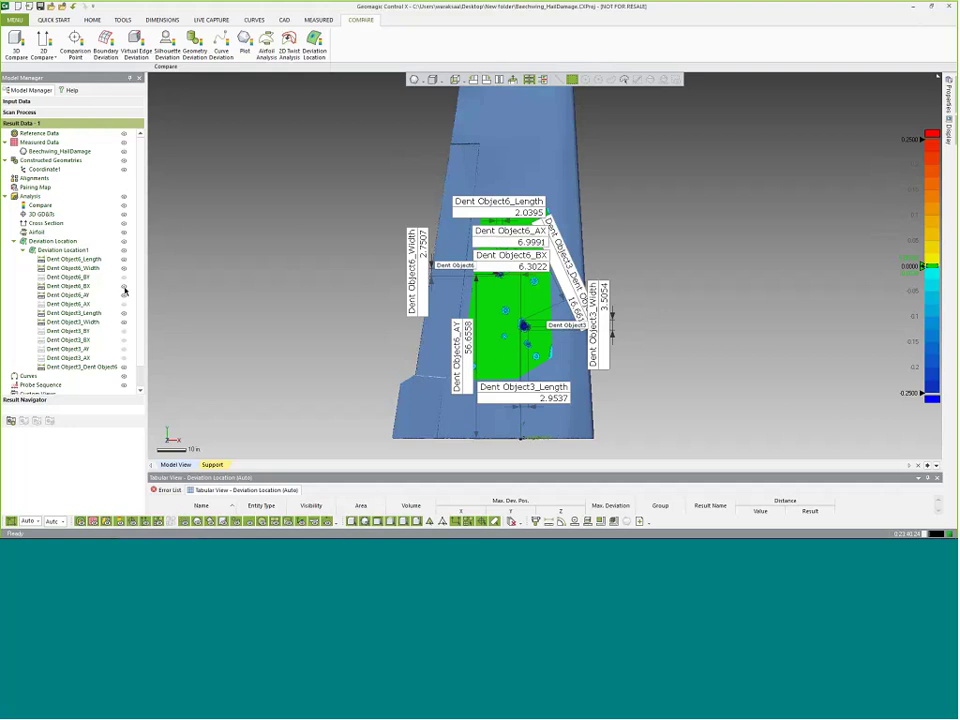
Step: Hide the Dent Object6 BX, AY and AX dimensions and nudge the Dent Object3_Width label right
left_click(124, 287)
left_click(124, 295)
left_click(124, 304)
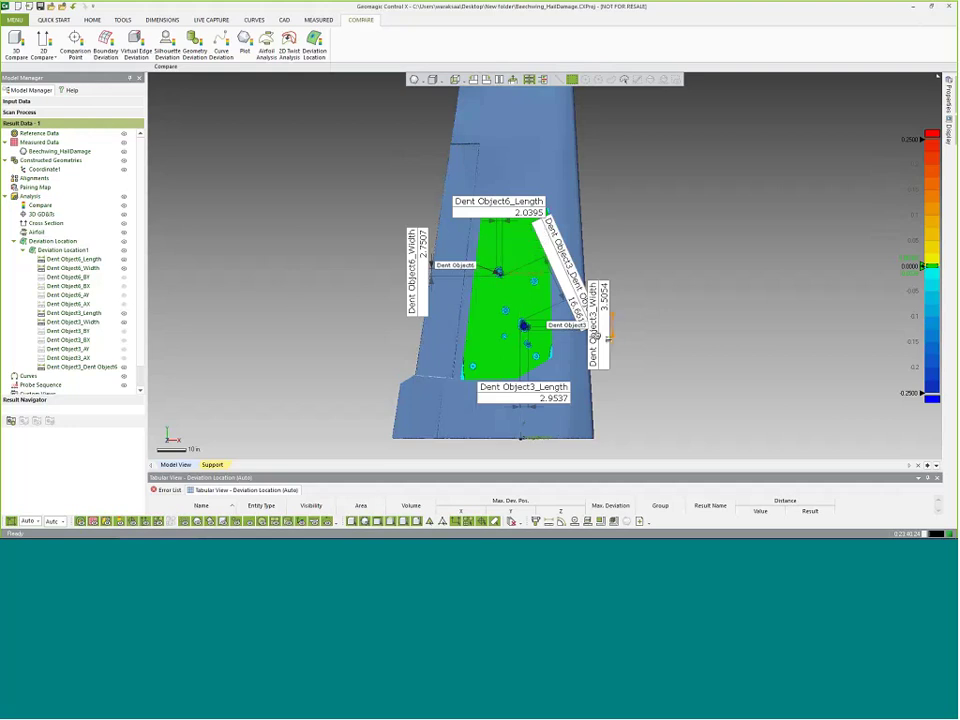
left_click_drag(609, 334, 631, 316)
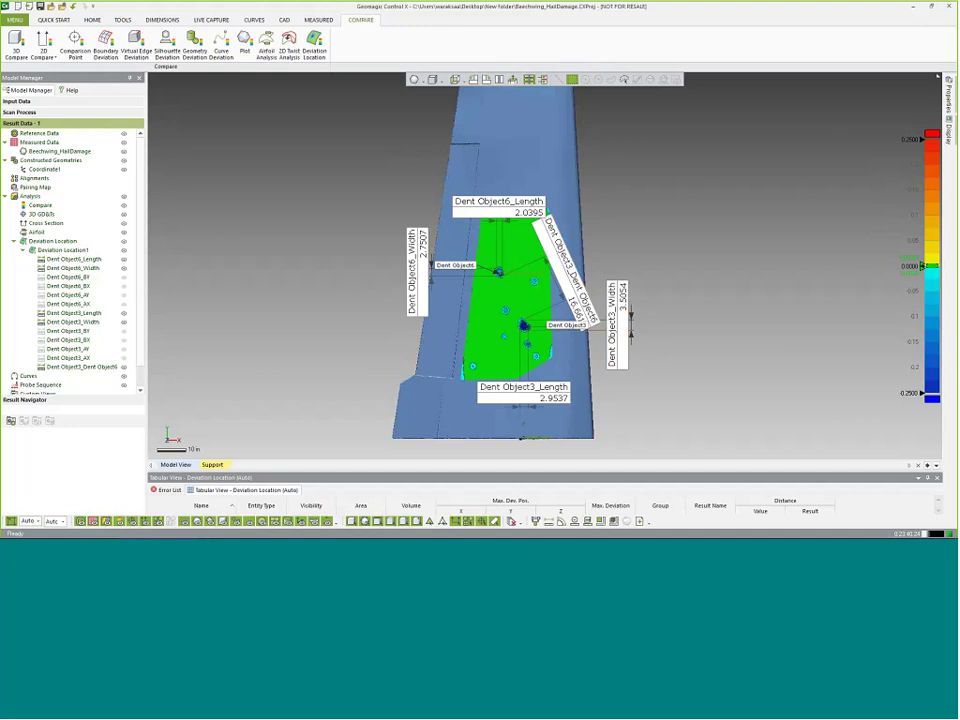
left_click_drag(450, 477, 440, 350)
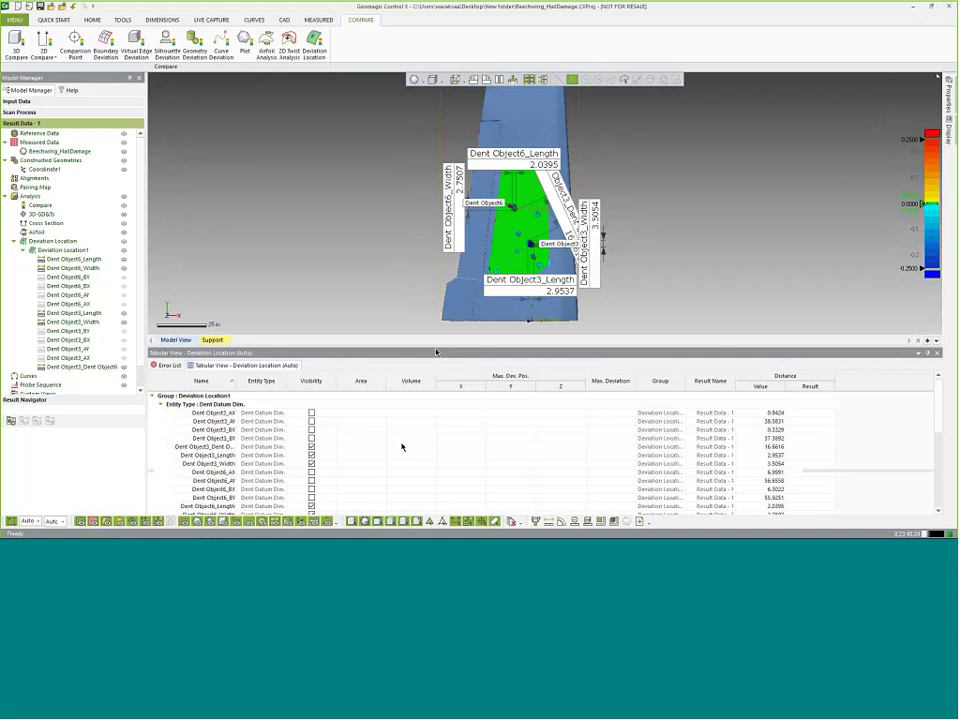
Step: Scroll the Deviation Location table to review values like Dent Object3_Length 2.9537 and Width 3.5054
scroll(402, 446, "down", 3)
scroll(471, 469, "down", 3)
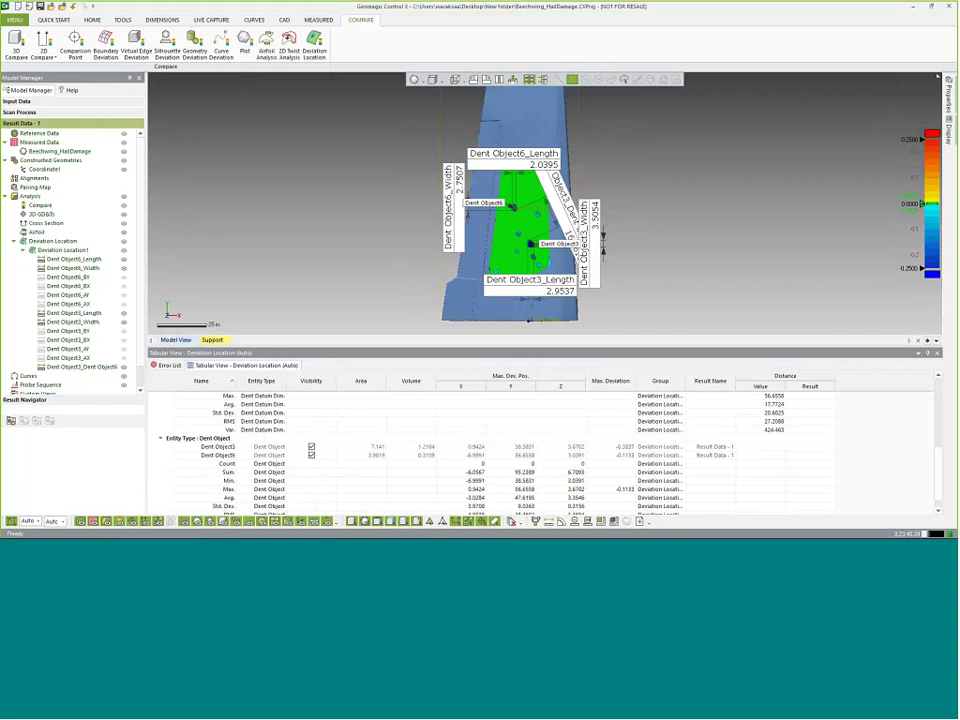
scroll(393, 471, "down", 1)
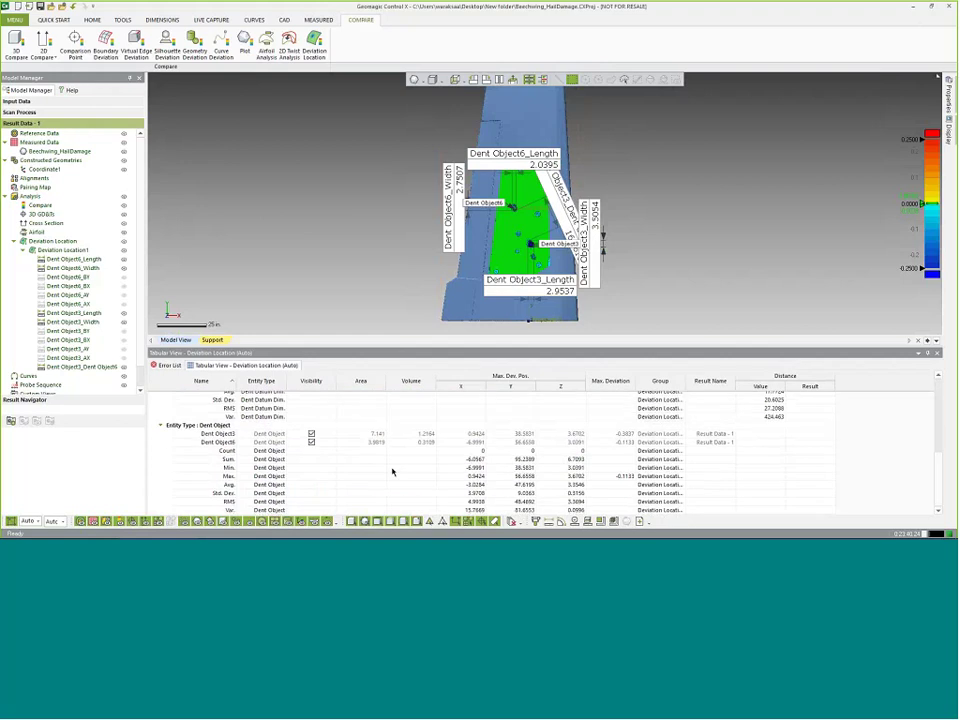
scroll(395, 472, "up", 10)
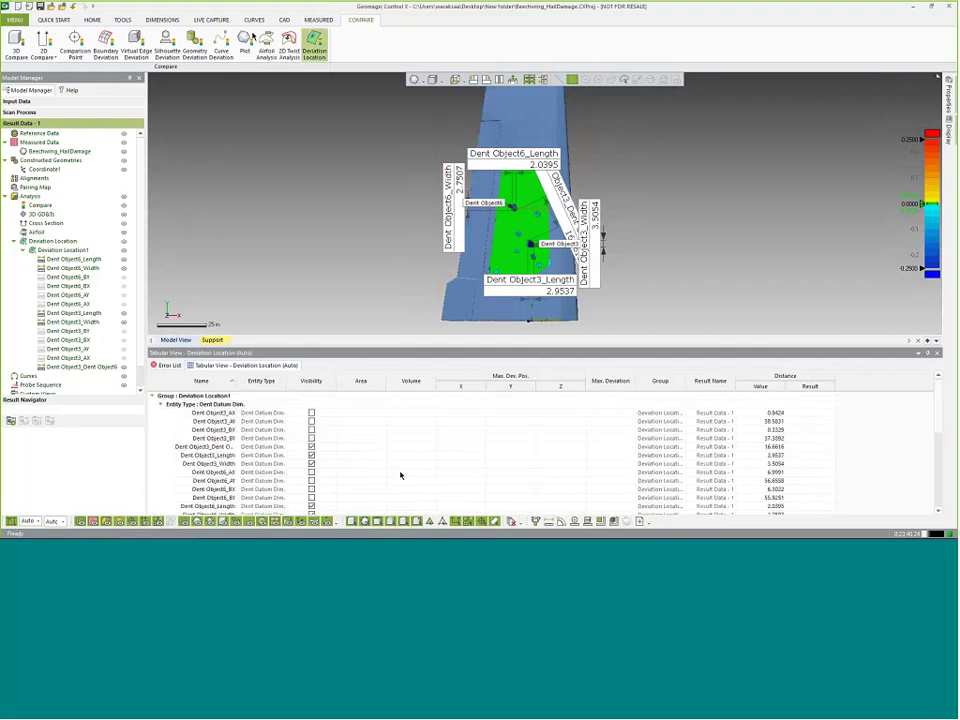
Step: Generate a report from the HOME tab with Reference Data and Coordinate1 excluded
left_click(98, 21)
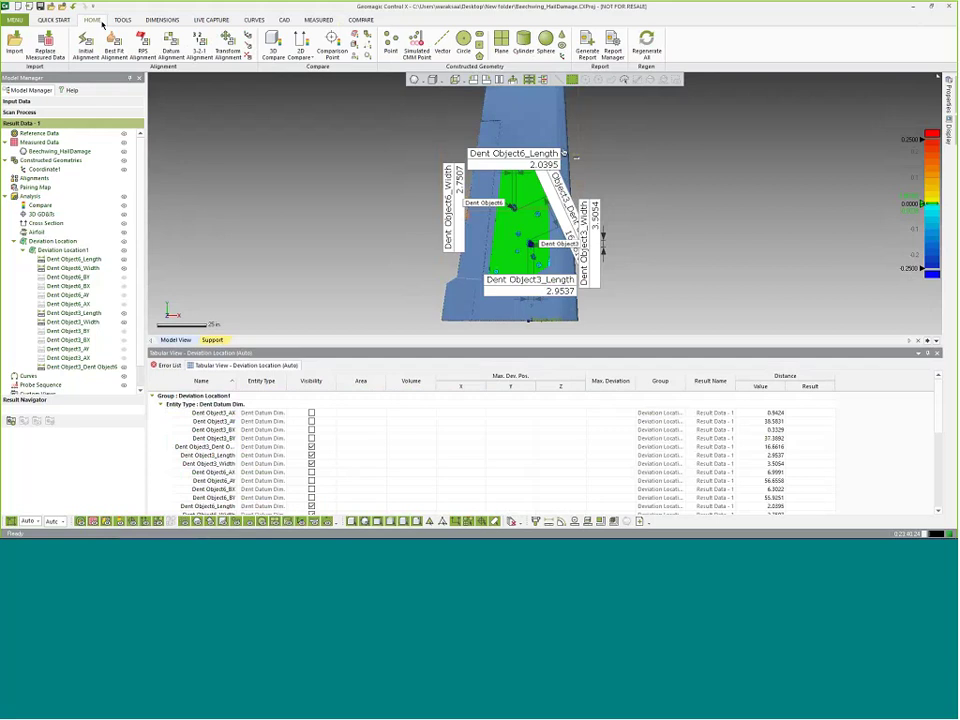
left_click(587, 50)
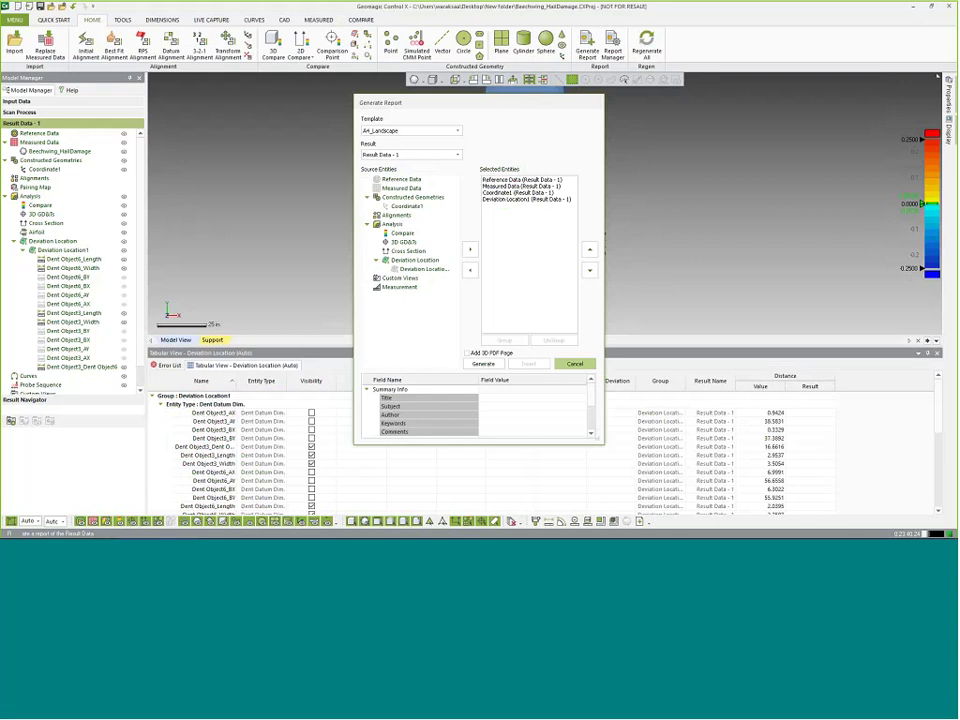
left_click(478, 270)
left_click(471, 270)
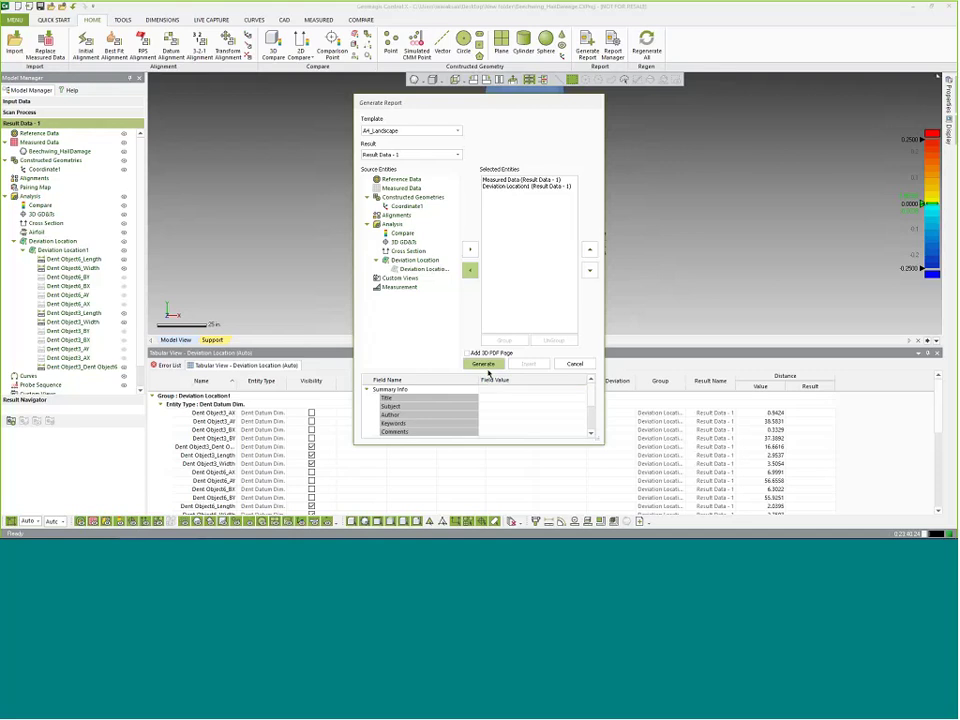
left_click(486, 366)
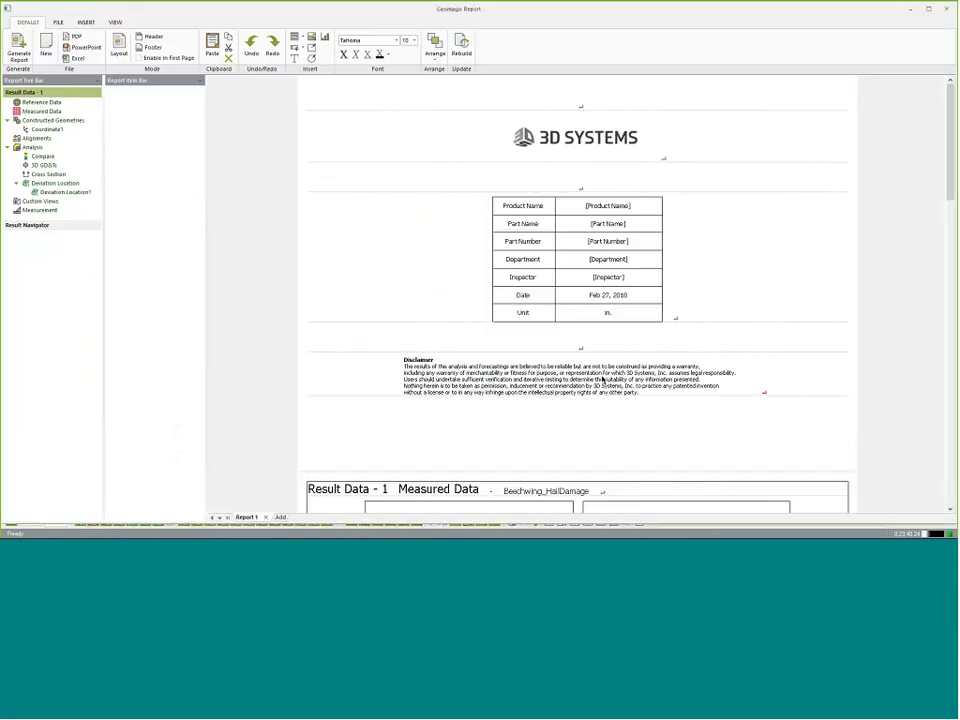
scroll(889, 227, "down", 1)
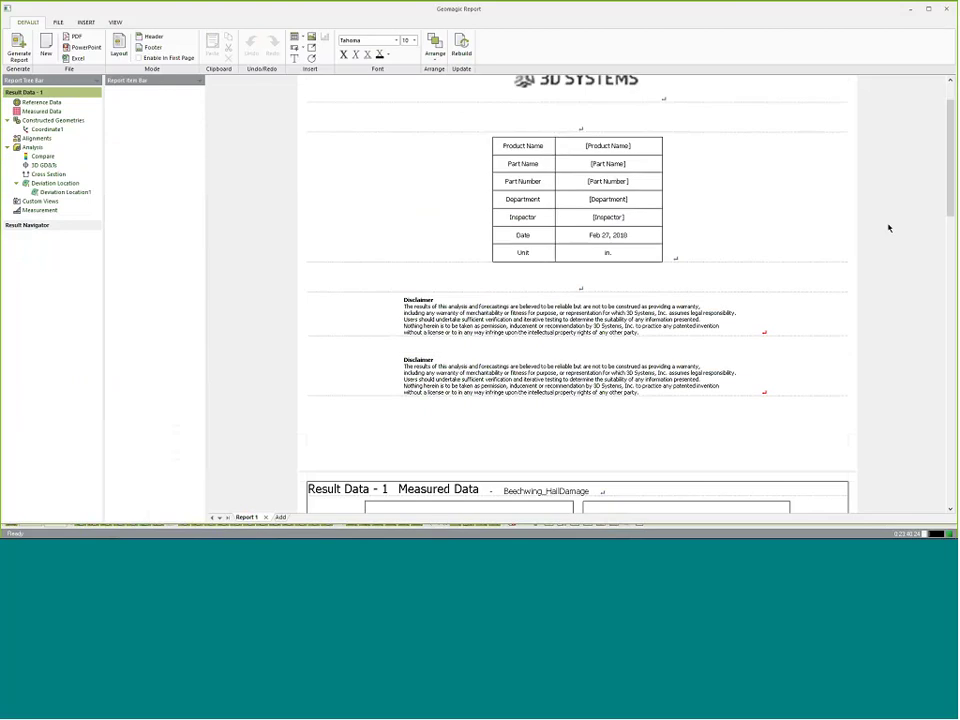
scroll(801, 273, "down", 8)
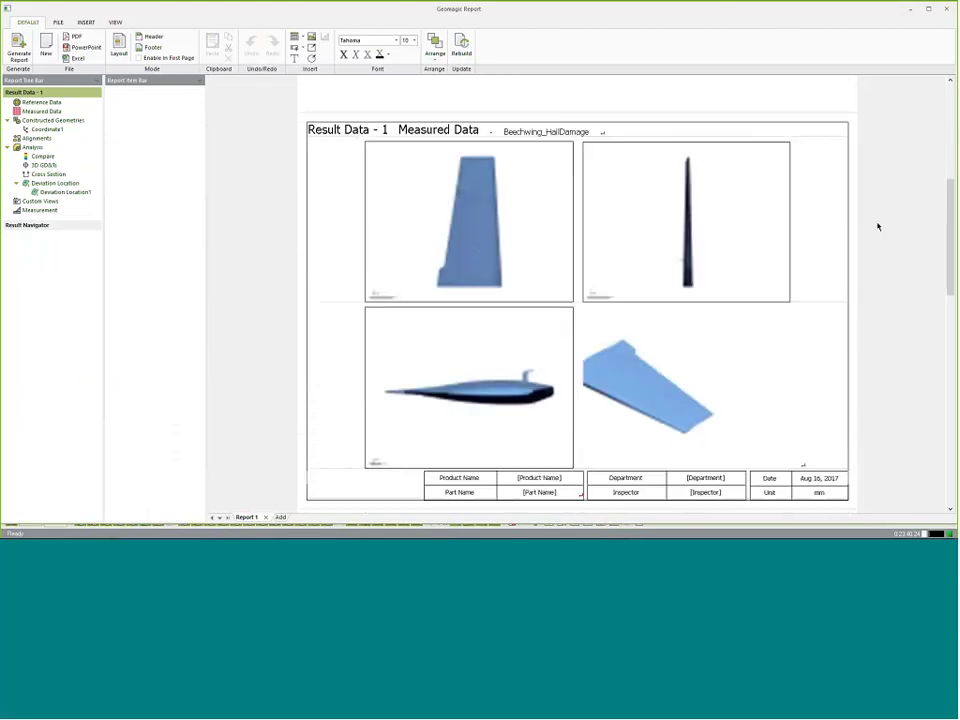
scroll(875, 230, "down", 4)
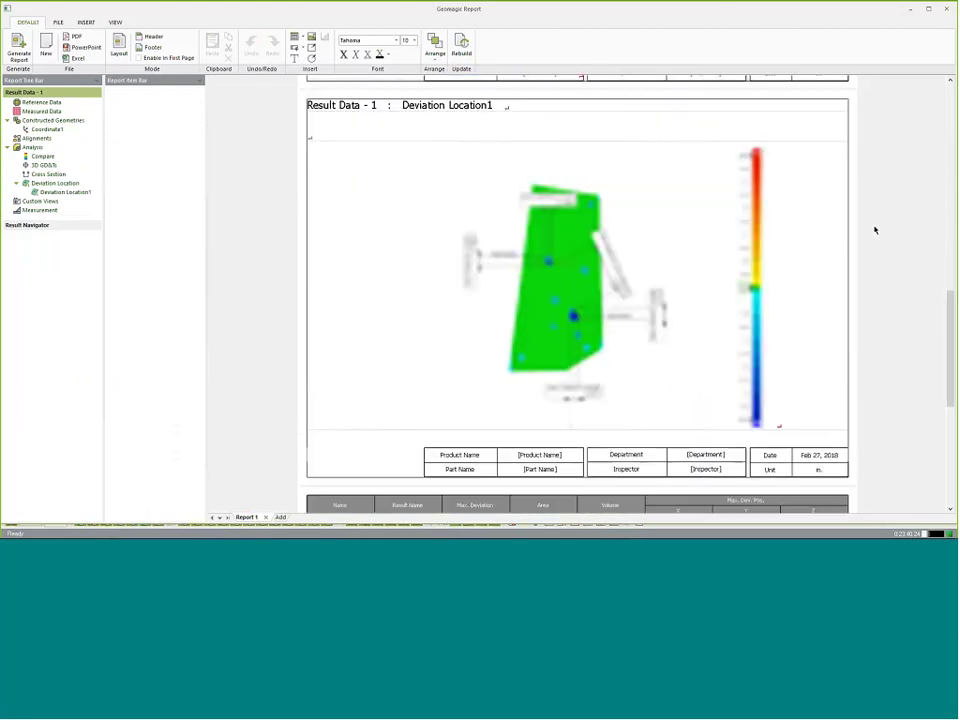
scroll(875, 230, "down", 1)
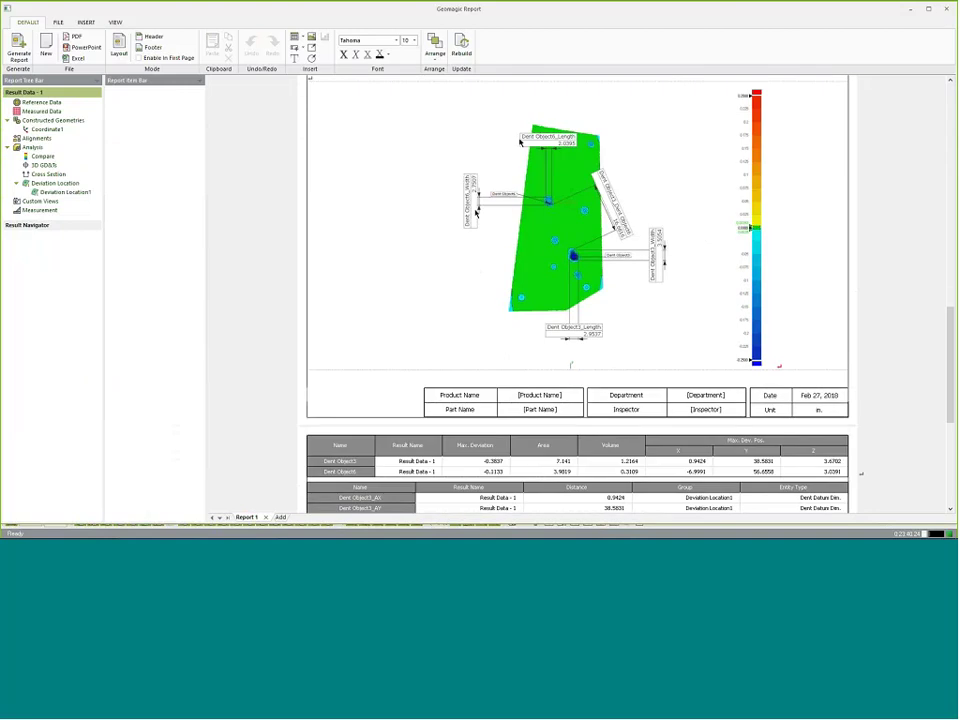
scroll(664, 313, "down", 1)
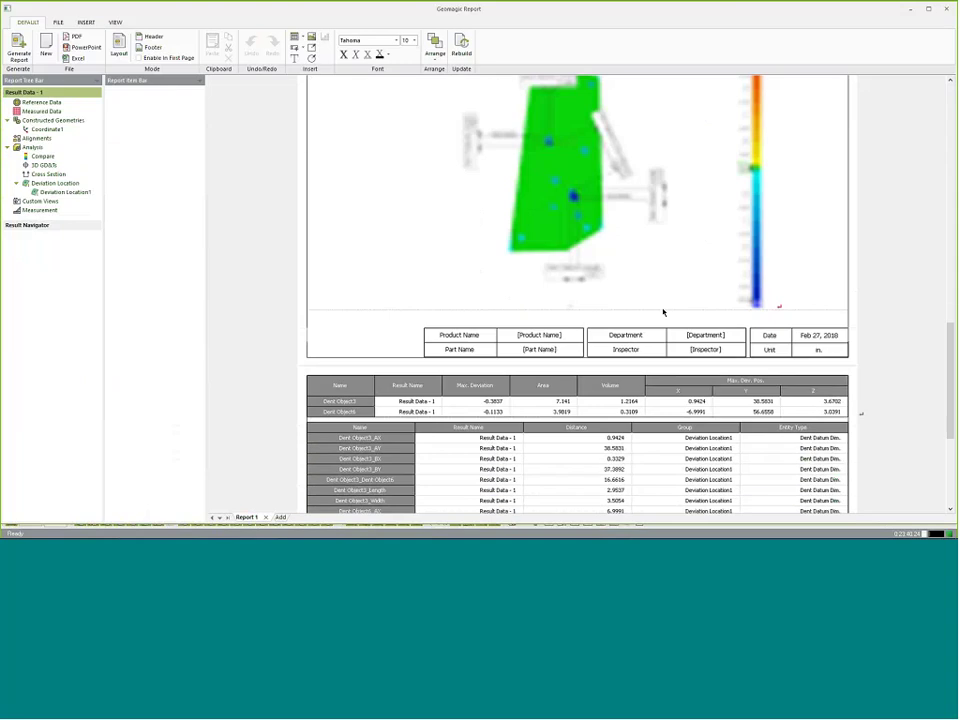
scroll(375, 352, "down", 1)
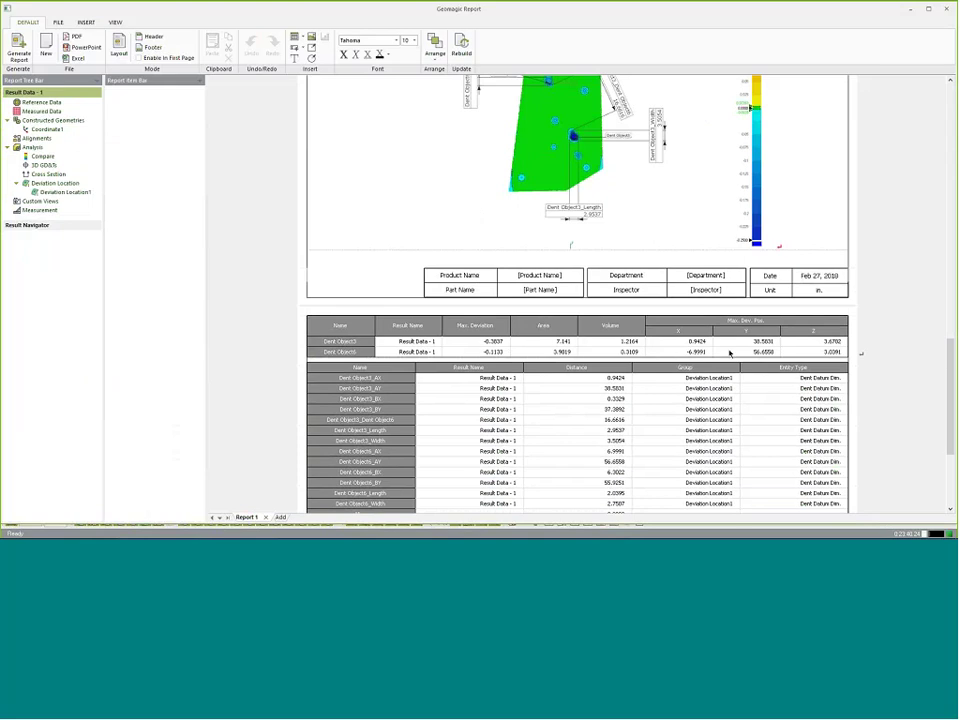
scroll(735, 330, "down", 3)
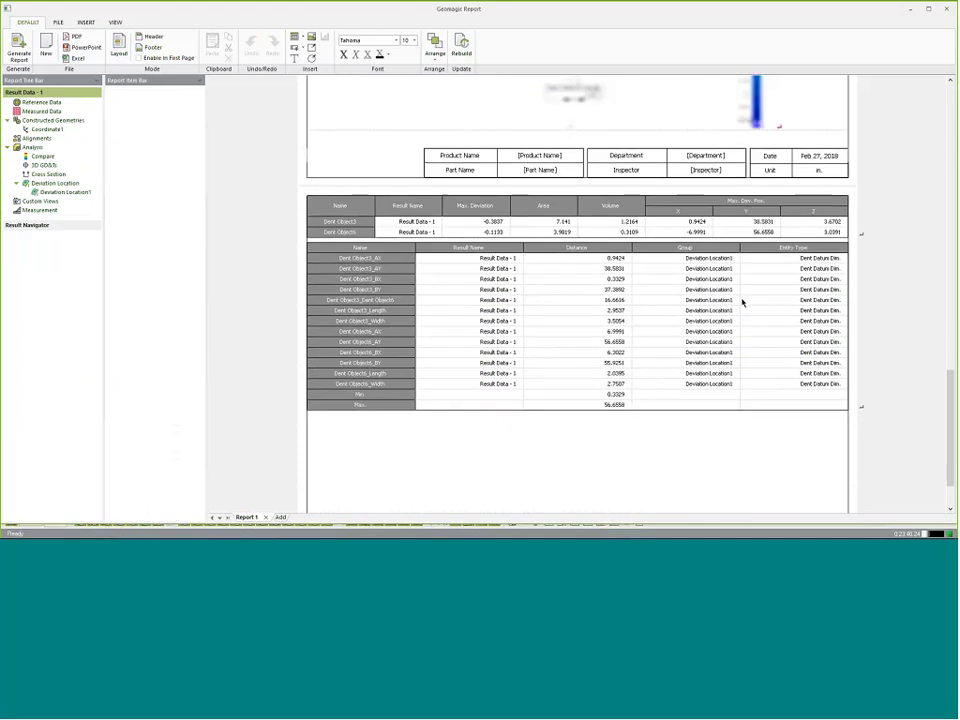
scroll(722, 360, "down", 10)
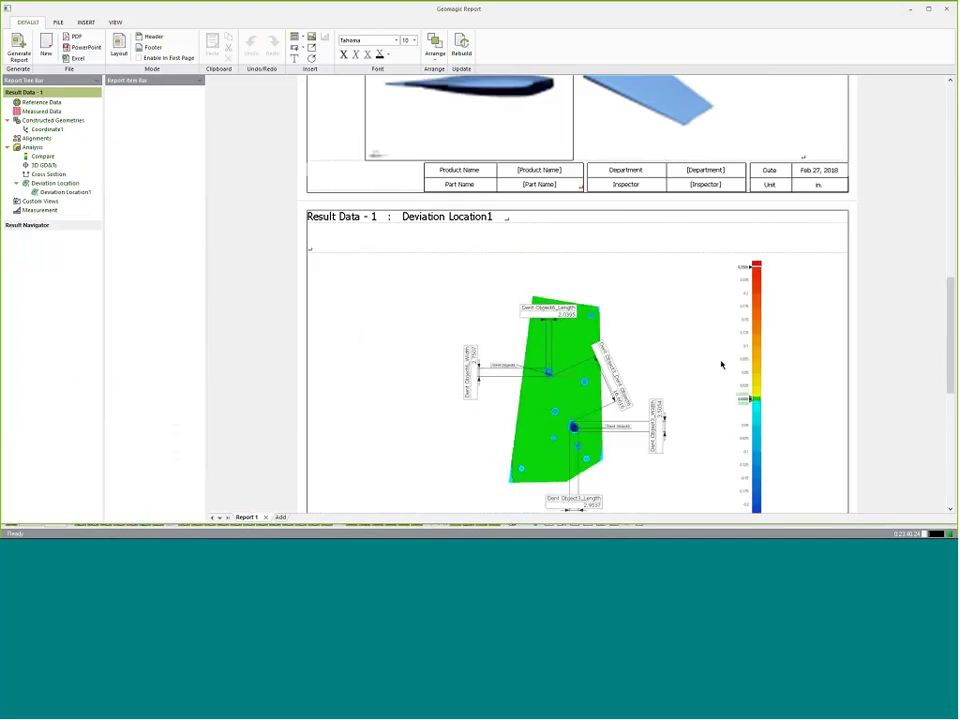
scroll(720, 364, "down", 7)
scroll(720, 379, "up", 15)
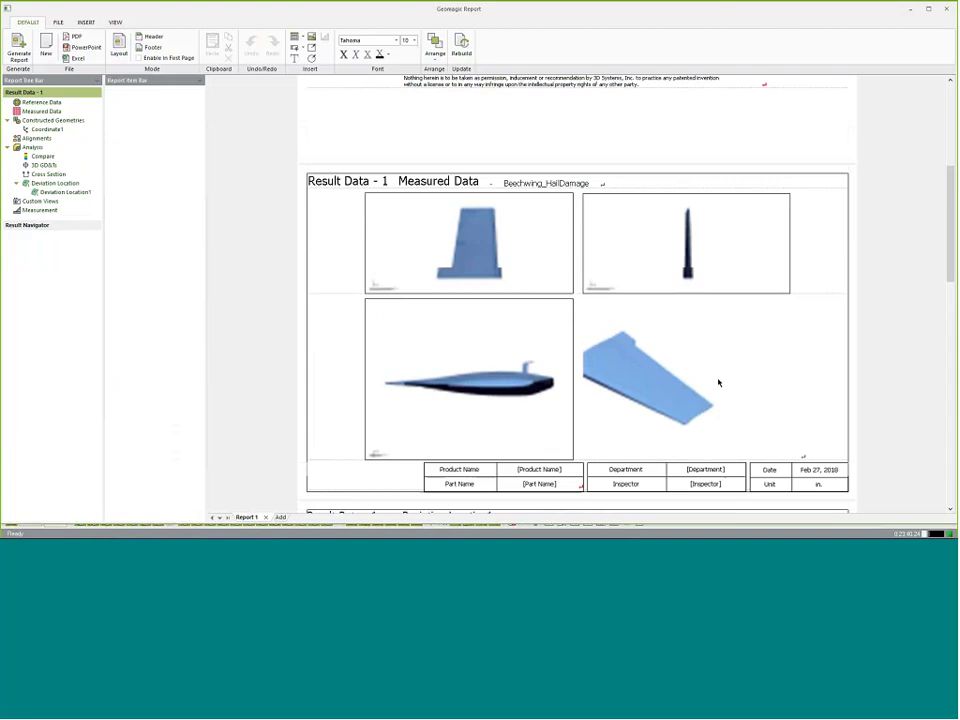
scroll(718, 382, "up", 8)
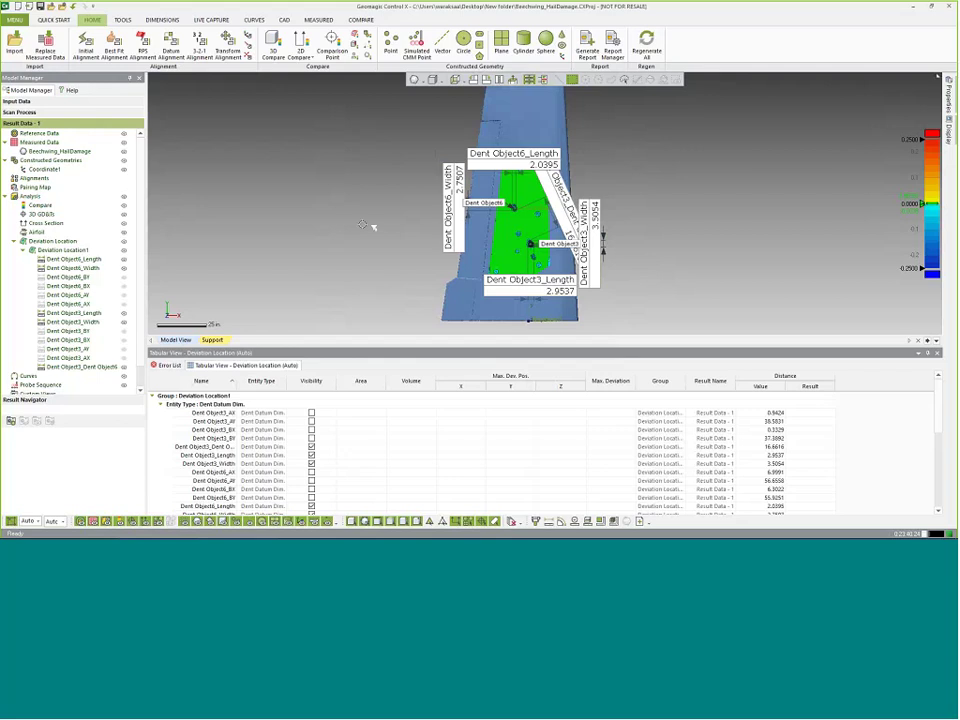
Step: Switch from Geomagic Report to another open window with Alt+Tab
key("alt+Tab")
key("alt+Tab")
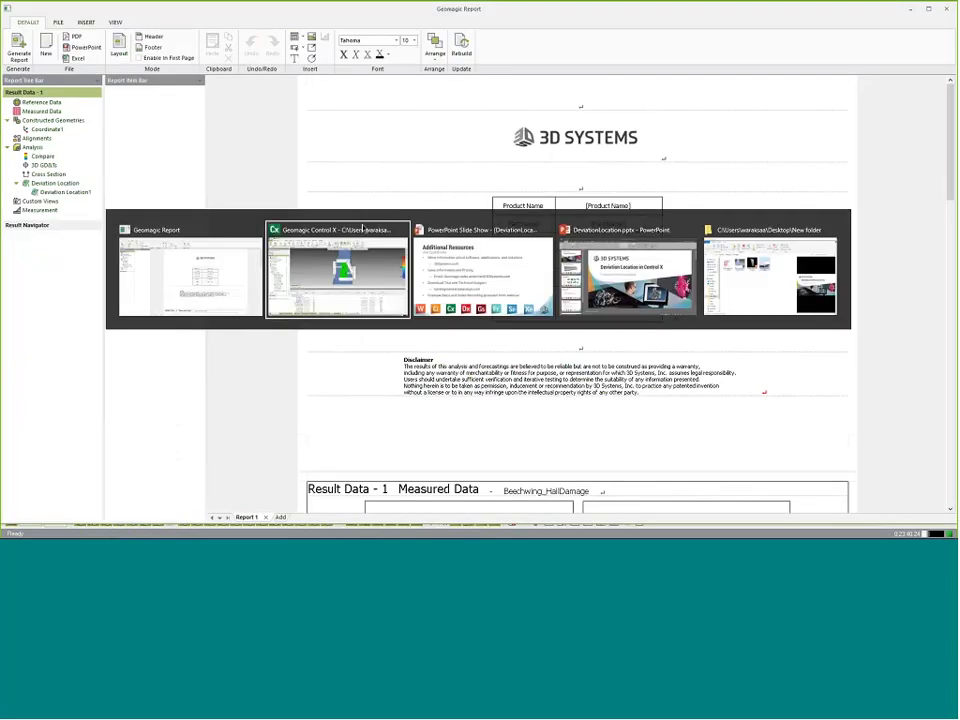